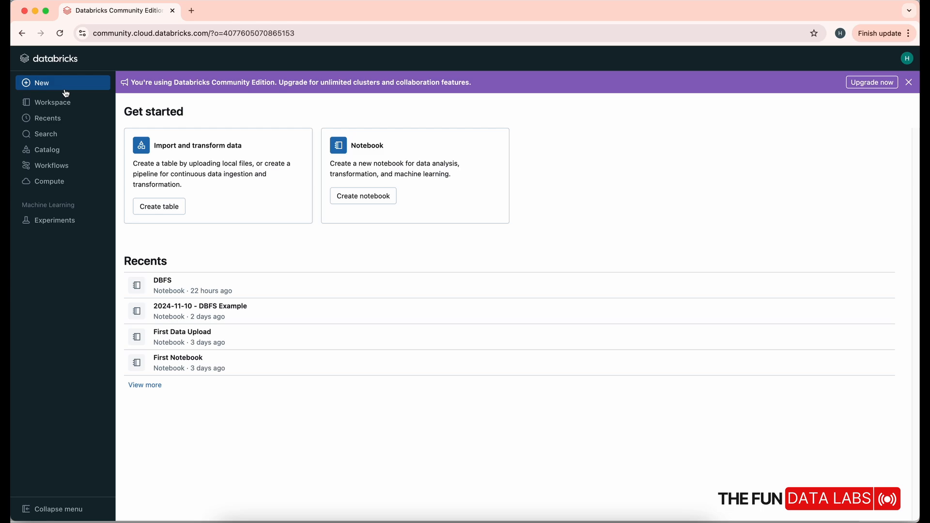
Create a new notebook and name it "Install Libraries"
click(67, 93)
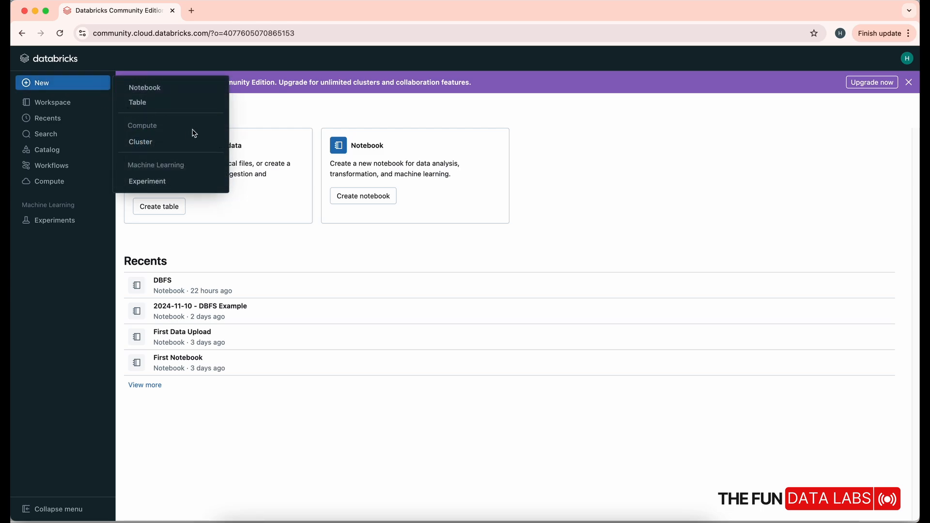
click(146, 88)
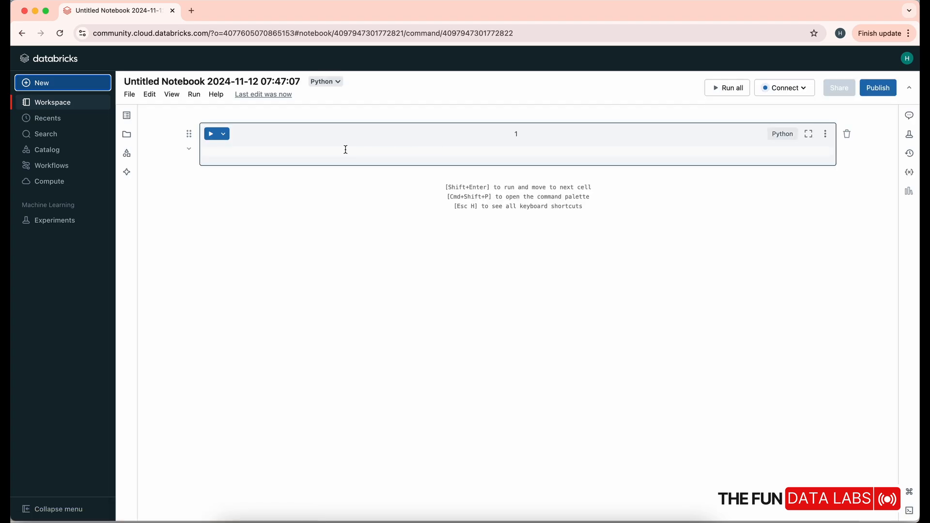
click(237, 82)
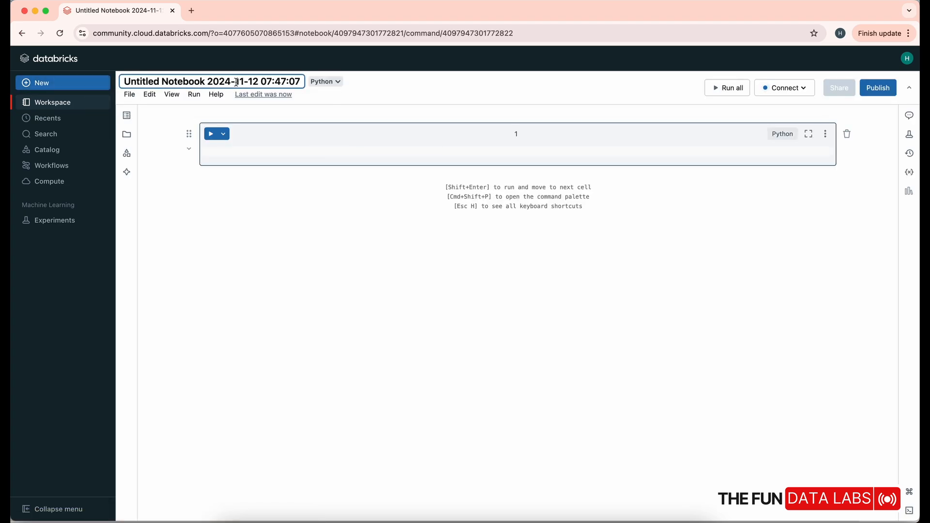
key(super+a)
text(In)
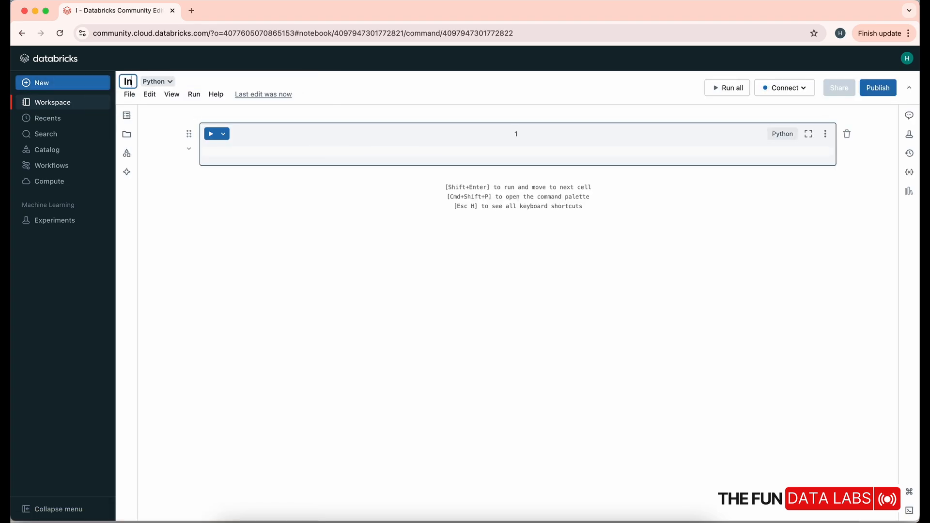
text(stall)
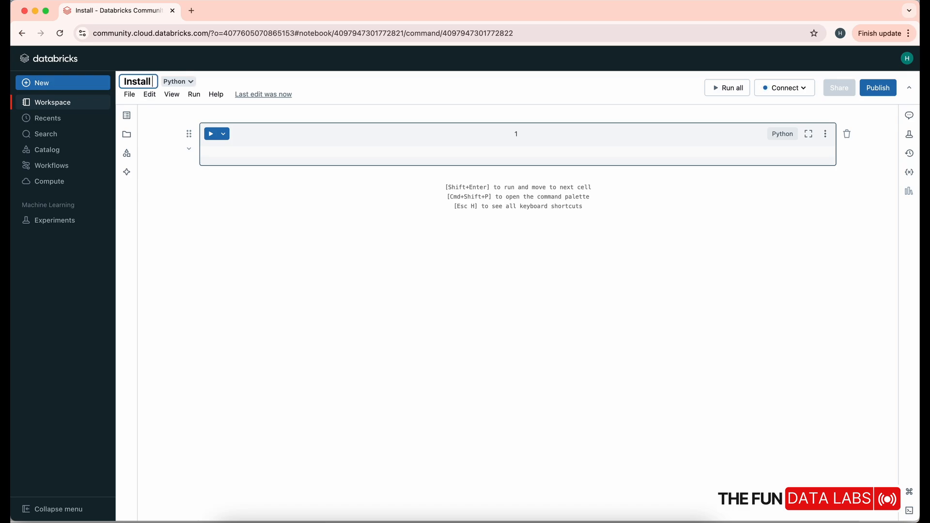
text( Librarie)
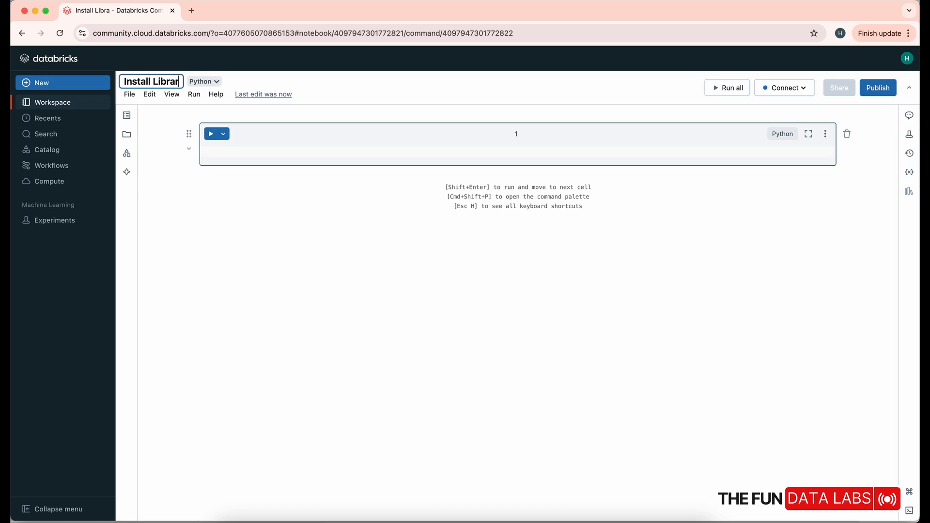
text(s)
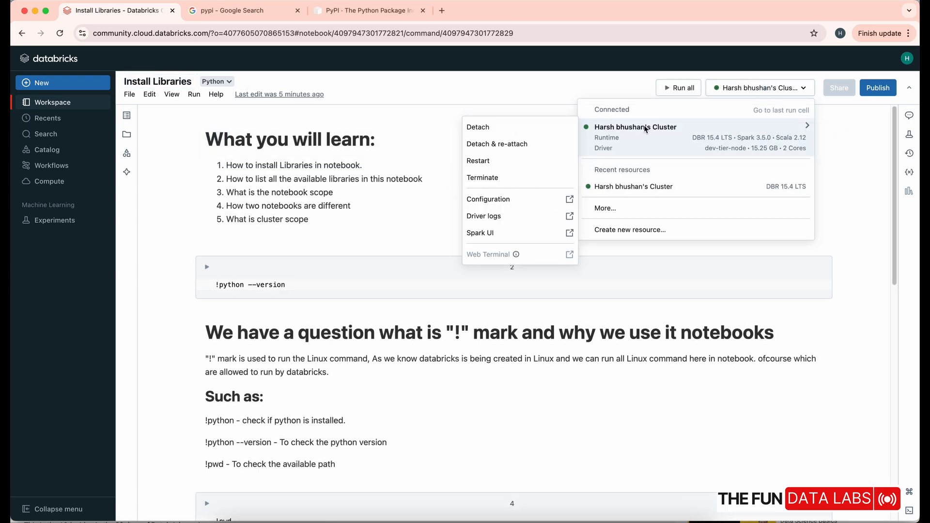
Dismiss the compute list and run the !python --version cell to check the Python version
click(624, 85)
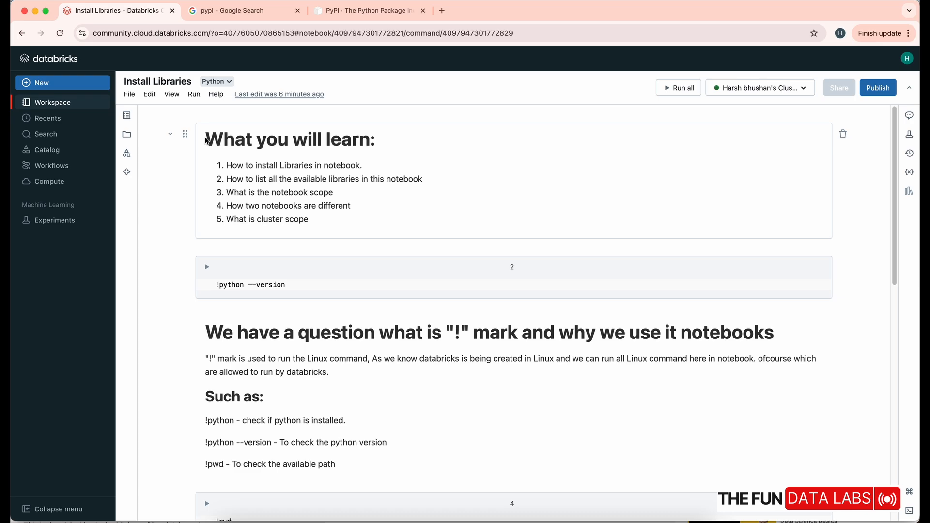
click(264, 287)
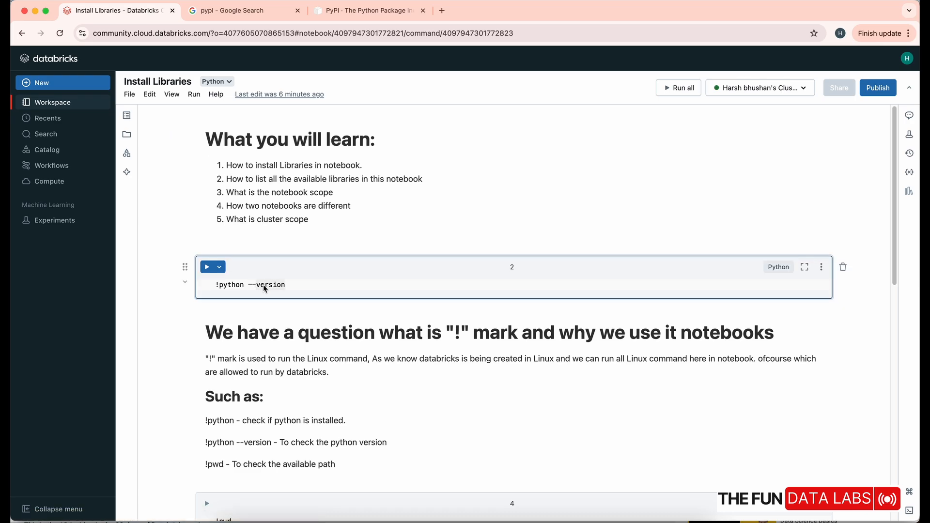
click(207, 268)
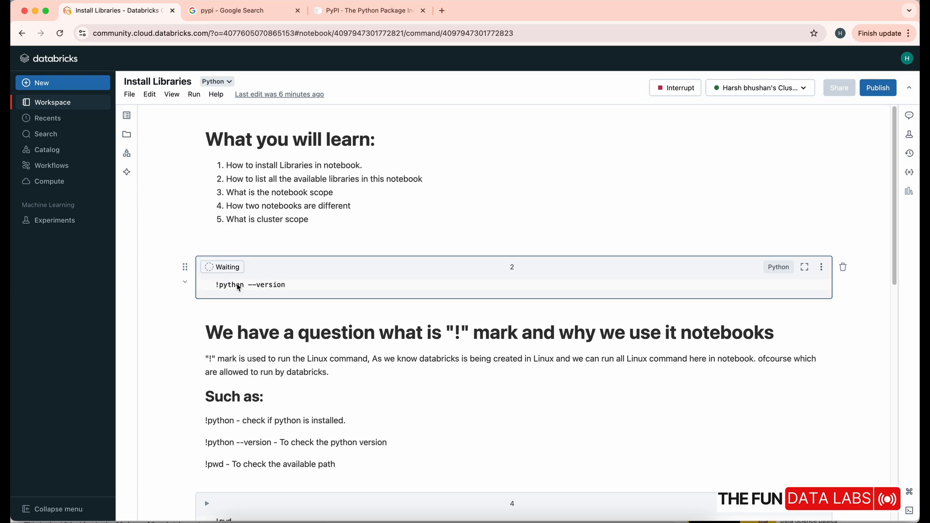
Read the notes on the "!" mark and run the !pwd cell to print the working path
scroll(696, 289, down, 3)
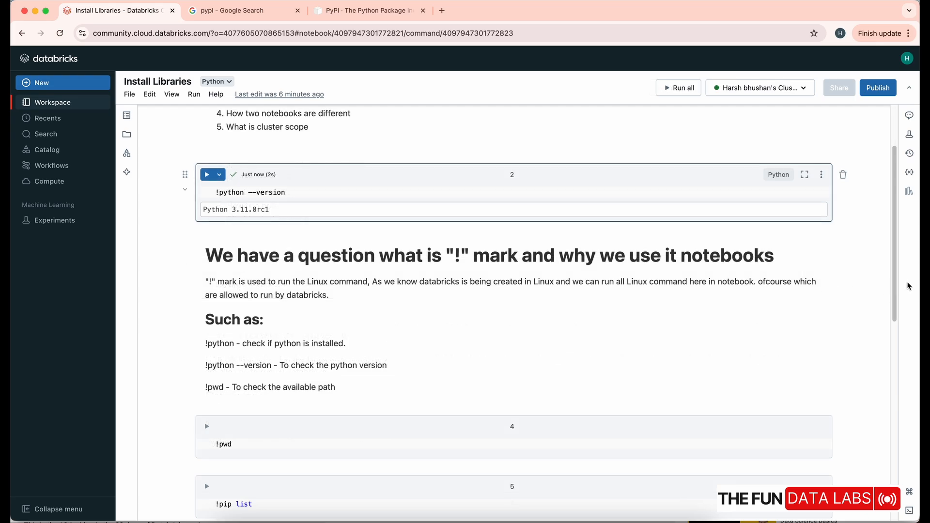
drag(895, 280, 894, 293)
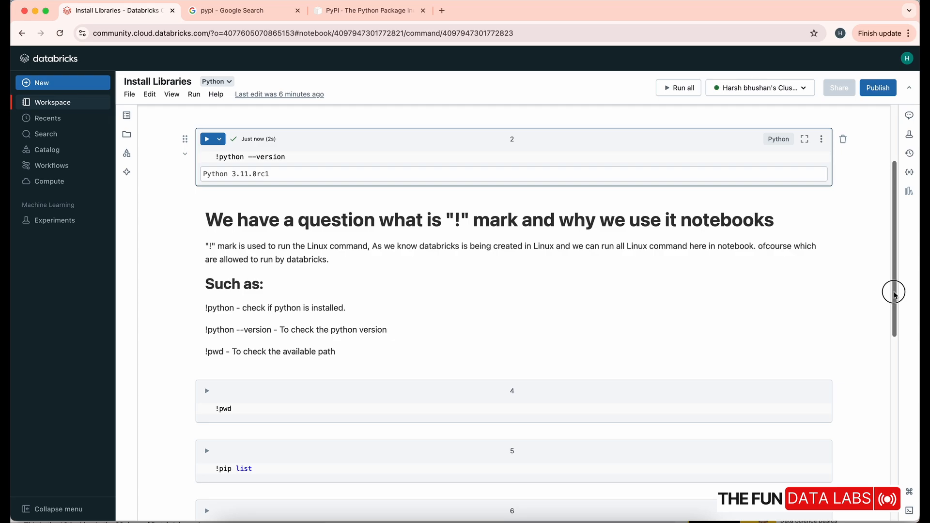
drag(895, 293, 895, 319)
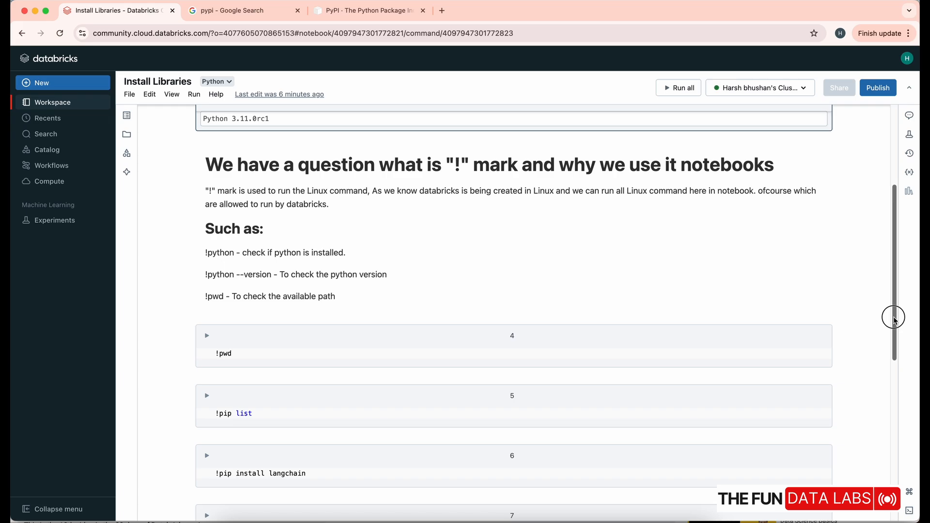
drag(894, 318, 896, 362)
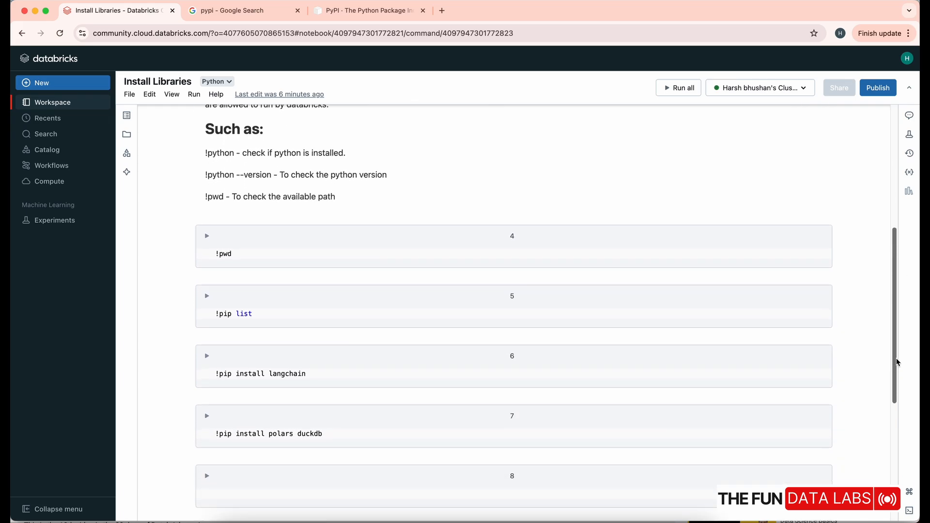
click(206, 237)
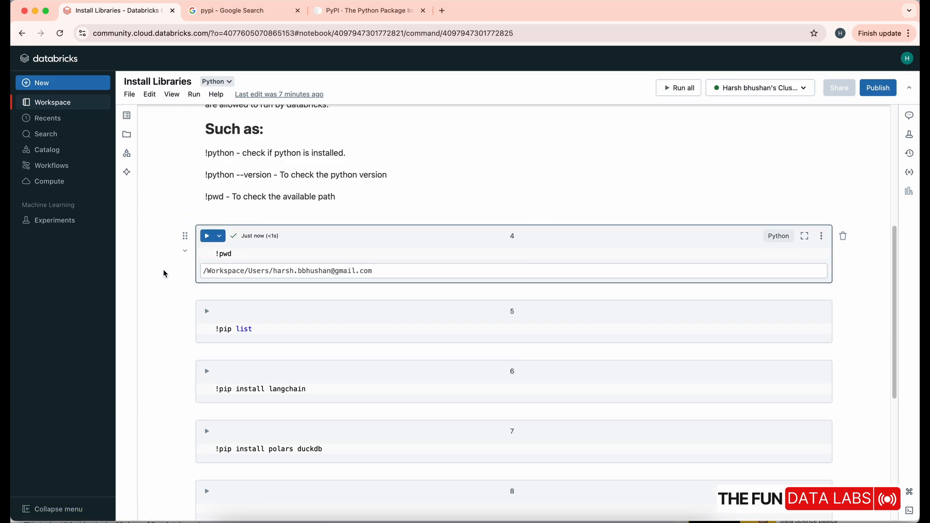
Run the !pip list cell and look through the end of its package listing
click(206, 313)
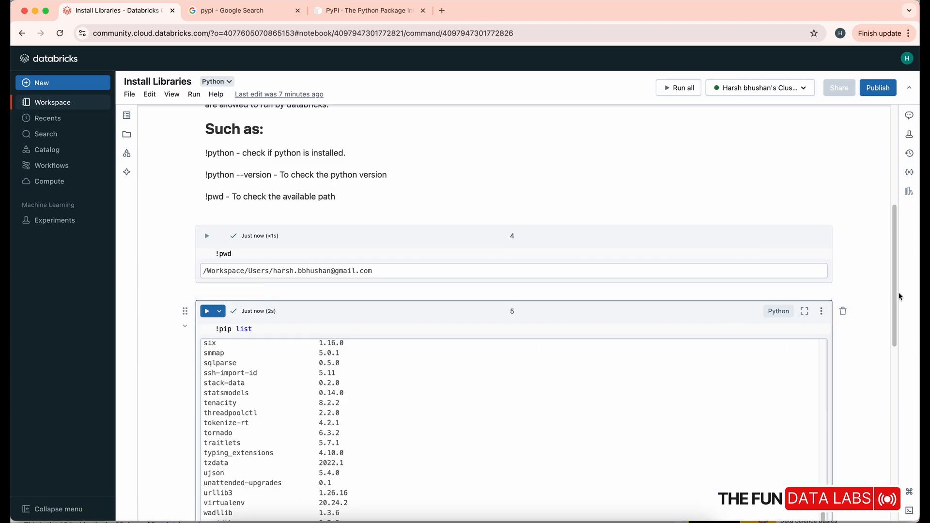
drag(894, 293, 894, 332)
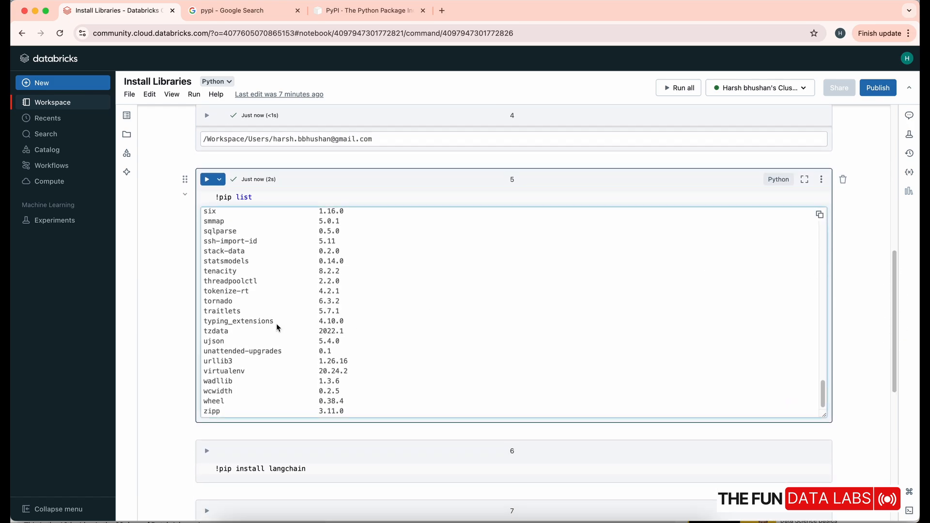
scroll(263, 322, up, 1)
mouse_move(820, 402)
mouse_down()
mouse_move(820, 224)
mouse_move(830, 408)
mouse_up()
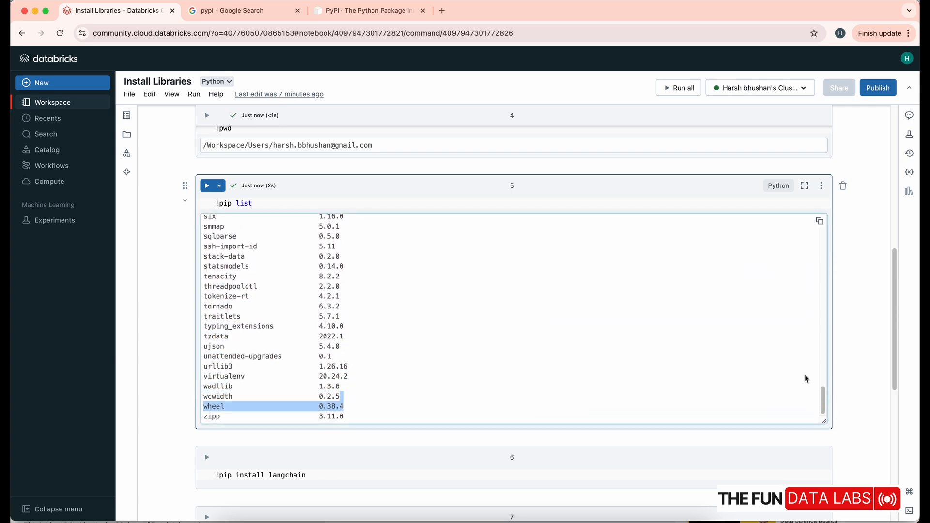
click(850, 369)
Install langchain by running the !pip install langchain cell, and view its installation output
drag(895, 342, 895, 388)
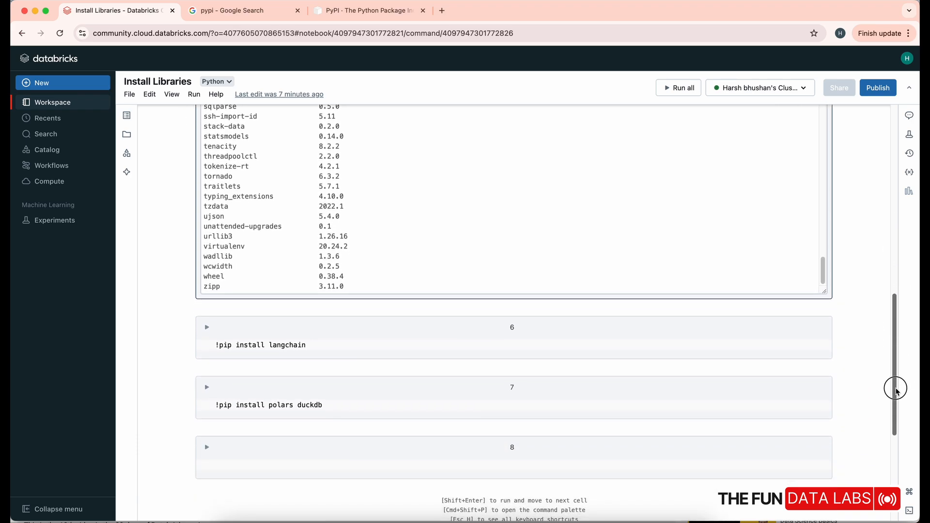
click(206, 328)
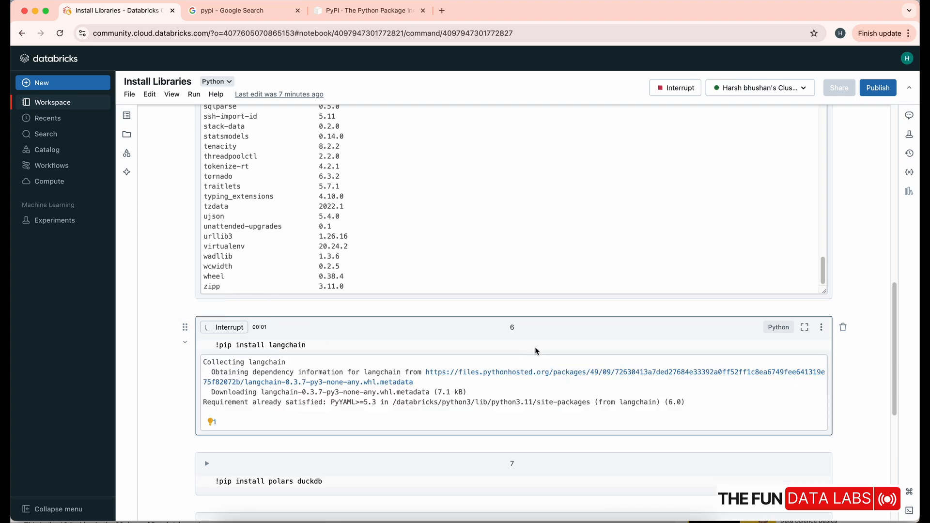
drag(895, 345, 895, 401)
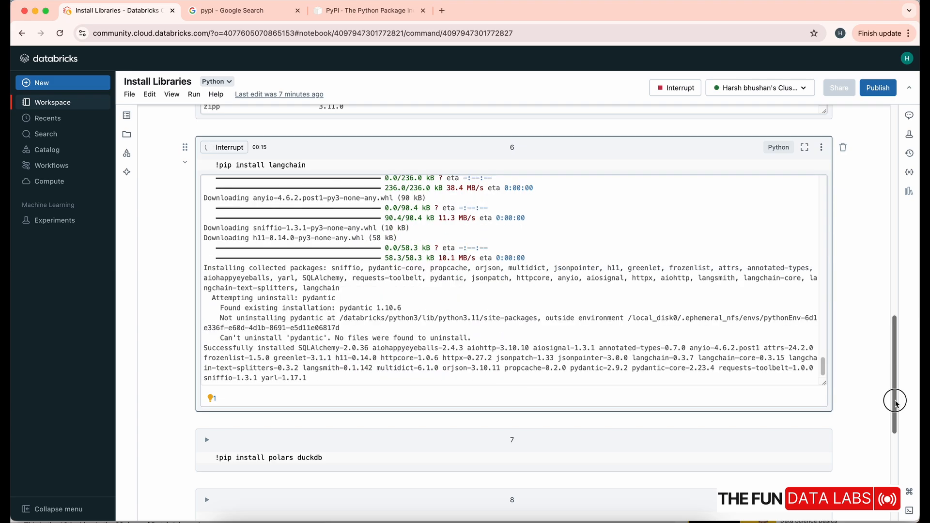
Install polars and duckdb together by running the !pip install polars duckdb cell
drag(895, 404, 895, 424)
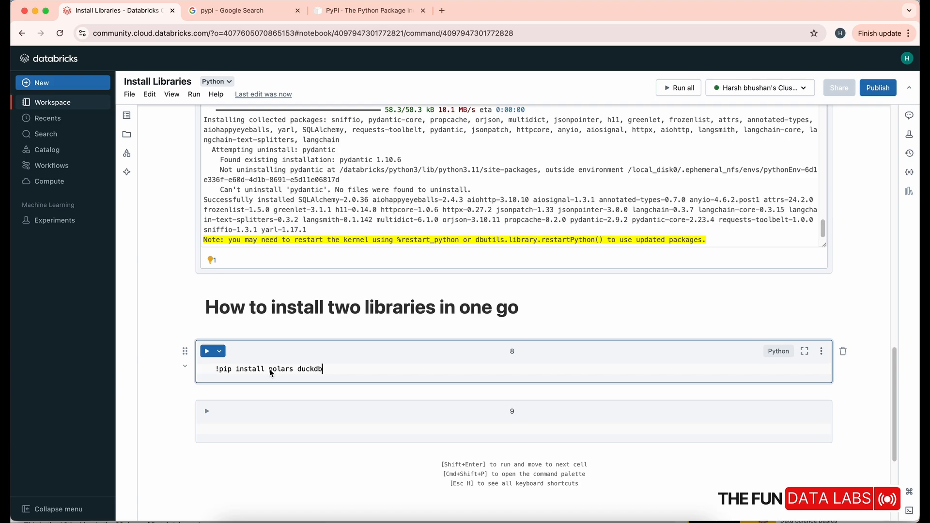
drag(270, 371, 293, 374)
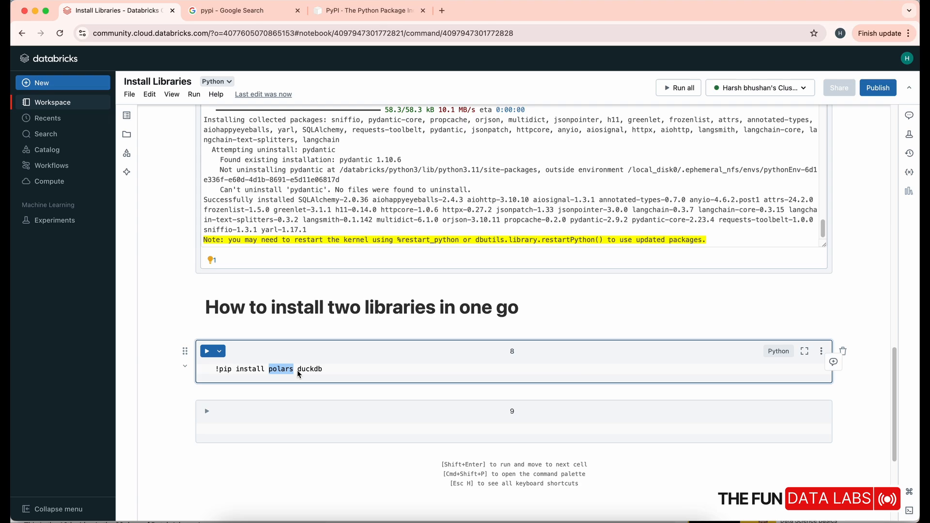
double_click(310, 370)
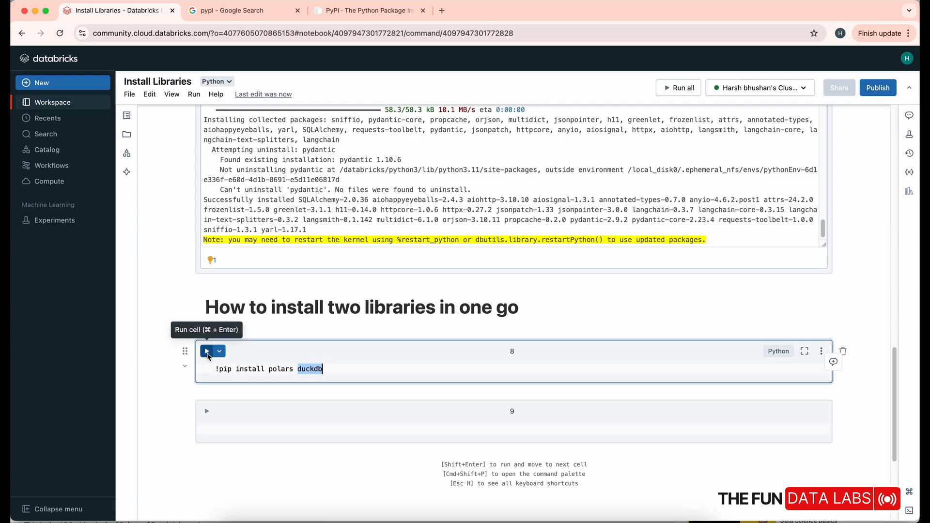
click(207, 351)
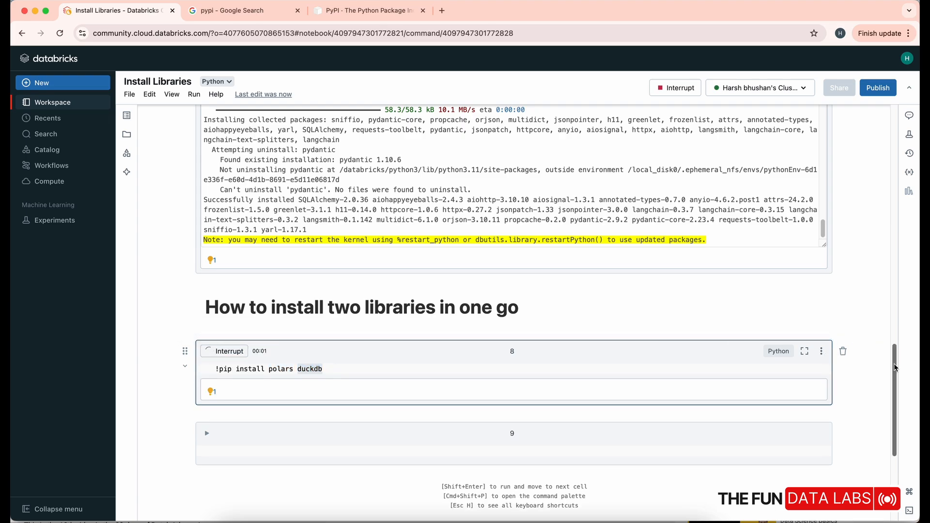
Copy dbutils.library.restartPython() from the install output's note into the empty cell below and run it to restart Python
drag(895, 366, 895, 400)
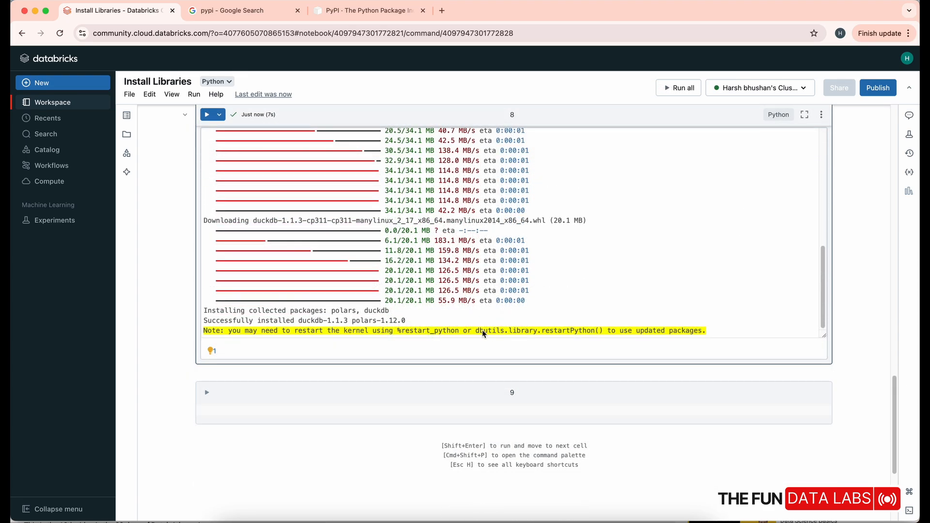
drag(477, 331, 603, 335)
right_click(603, 335)
click(613, 356)
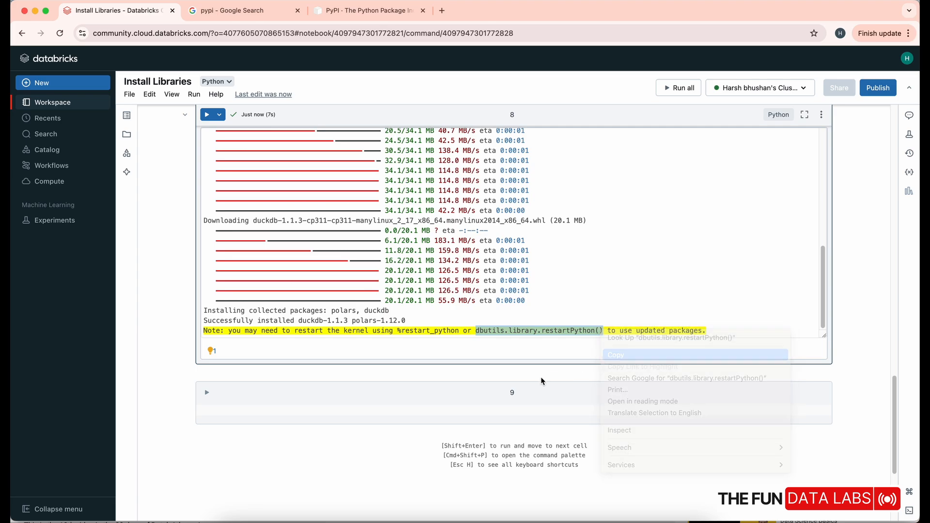
click(288, 410)
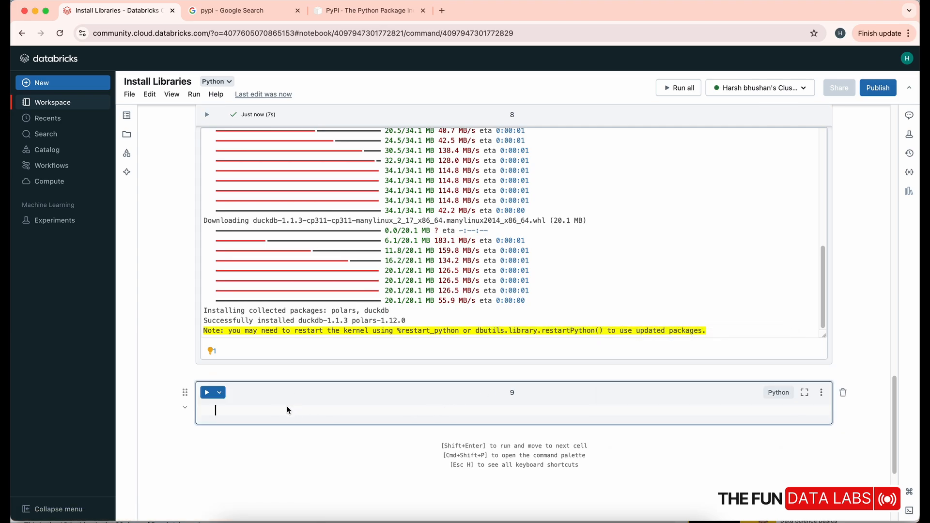
key(super+v)
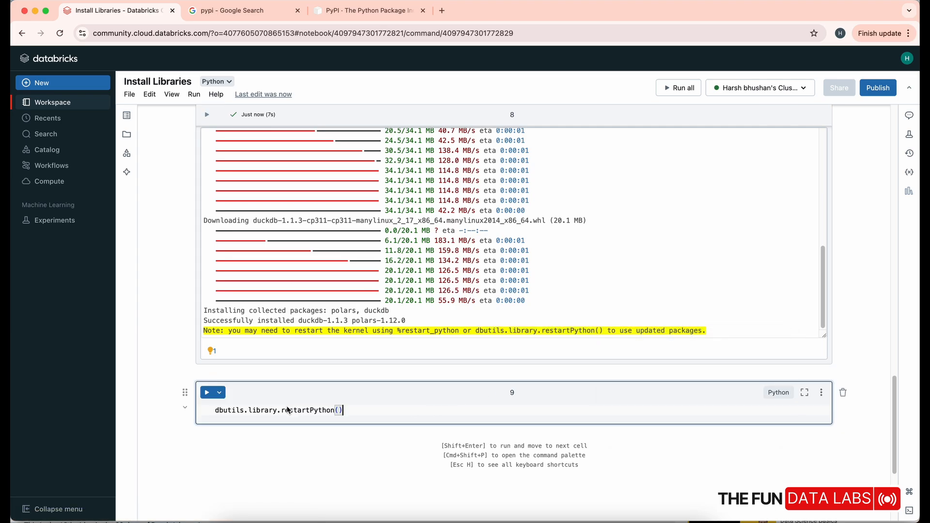
click(207, 393)
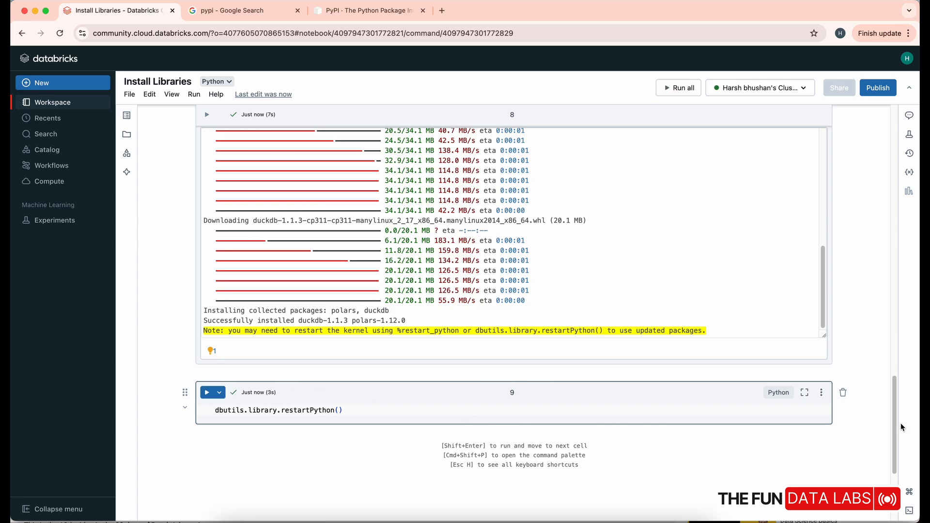
Enter import duckdb in the empty cell under the "Now use the library:" heading and run it
drag(897, 415, 897, 447)
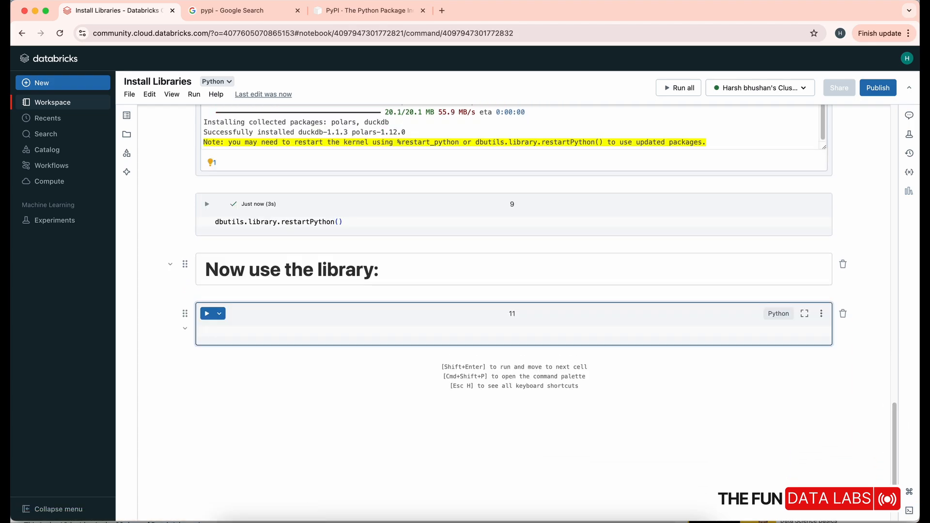
text(imp)
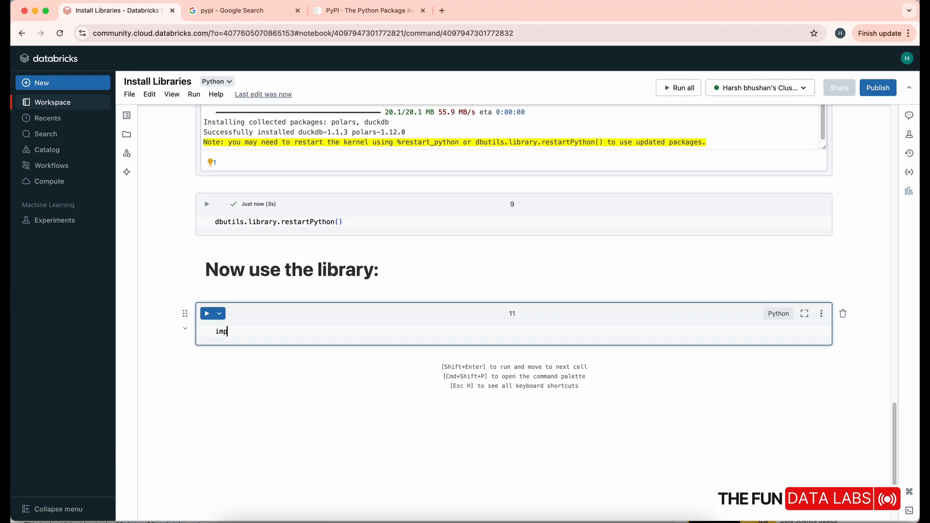
text(ort duckdb)
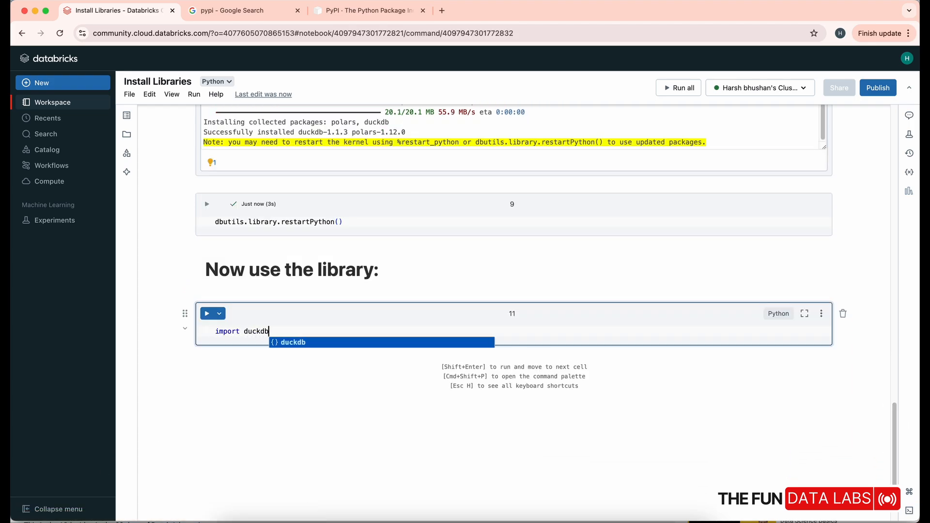
key(shift+Return)
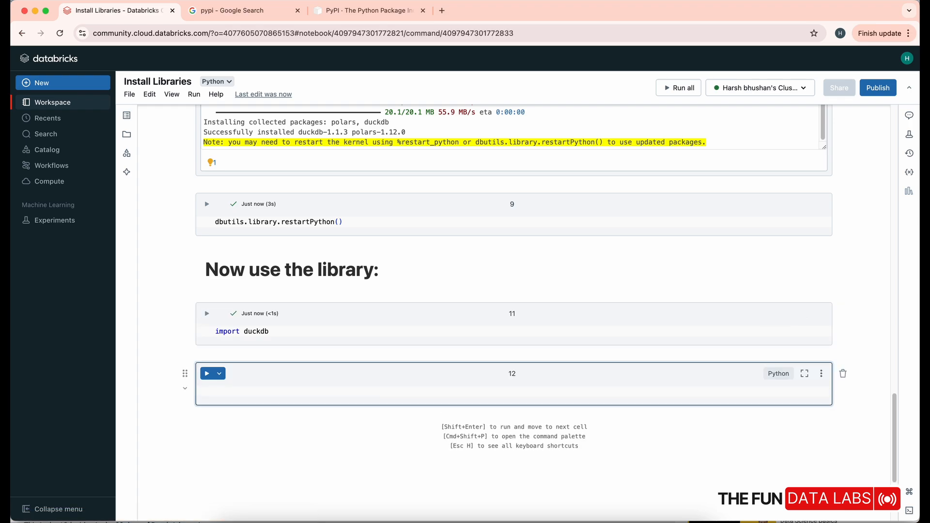
Enter import polars in the empty cell below the duckdb import and run it
text(import pad)
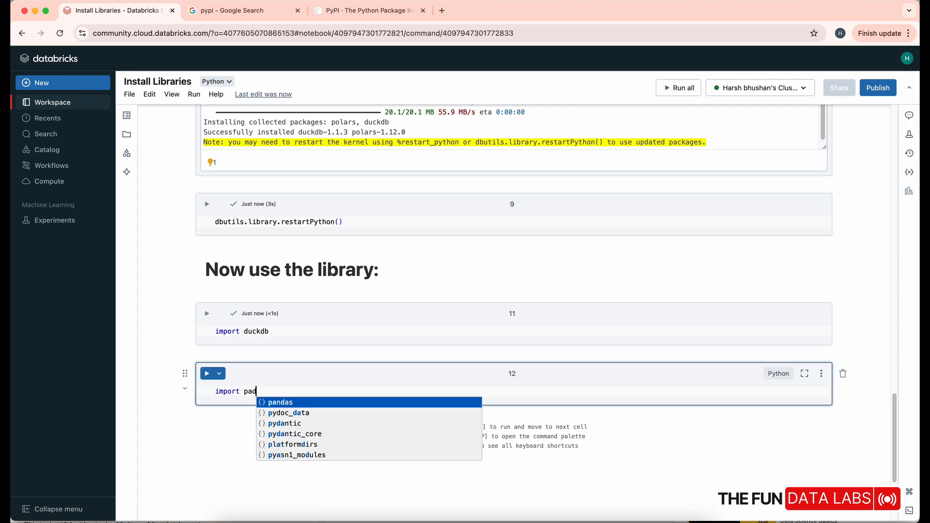
key(BackSpace)
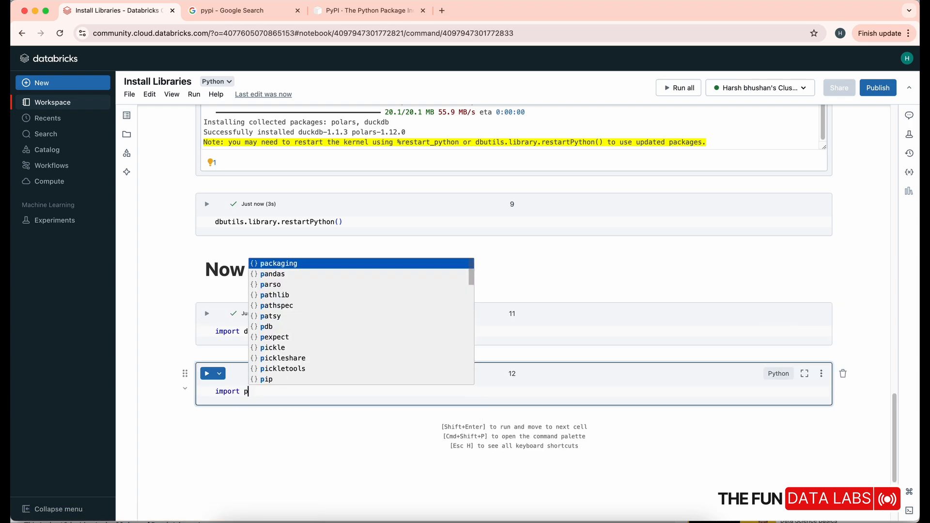
text(olars)
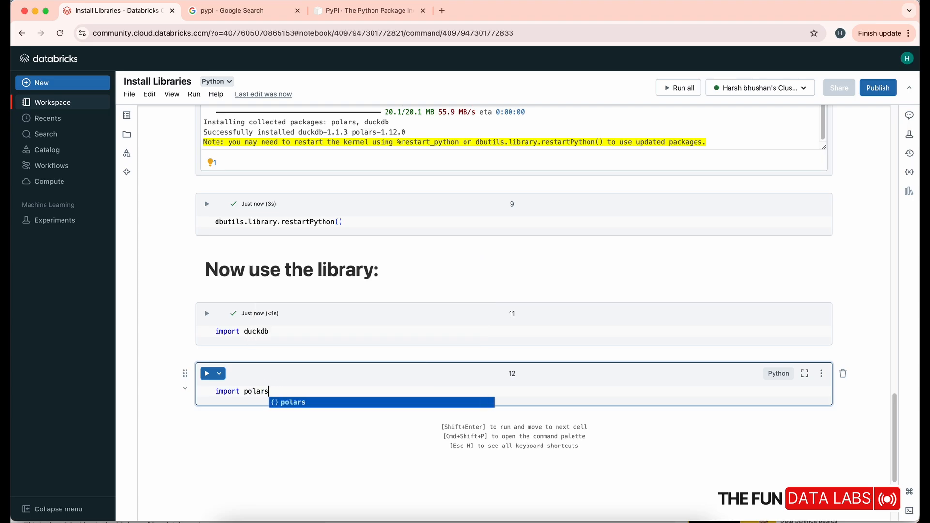
key(shift+Return)
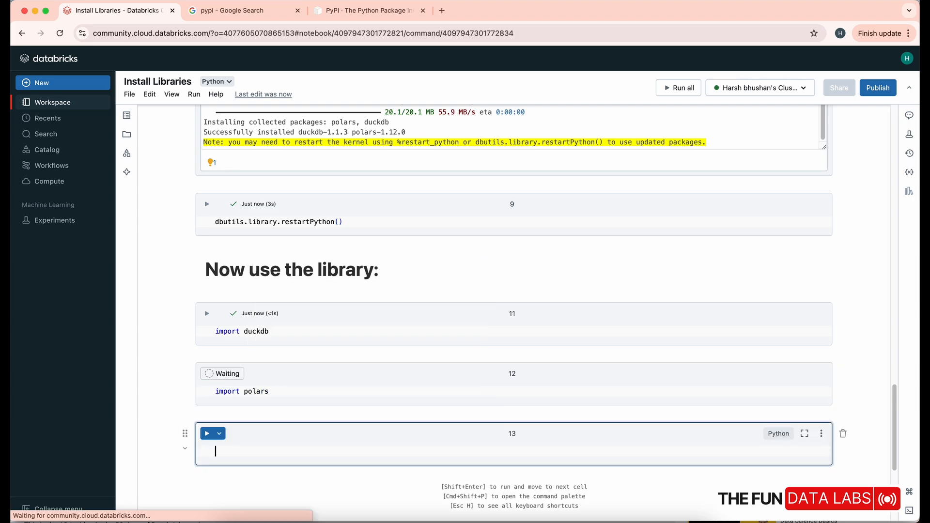
Enter import langchain in the new cell below the polars import and run it
text(impo)
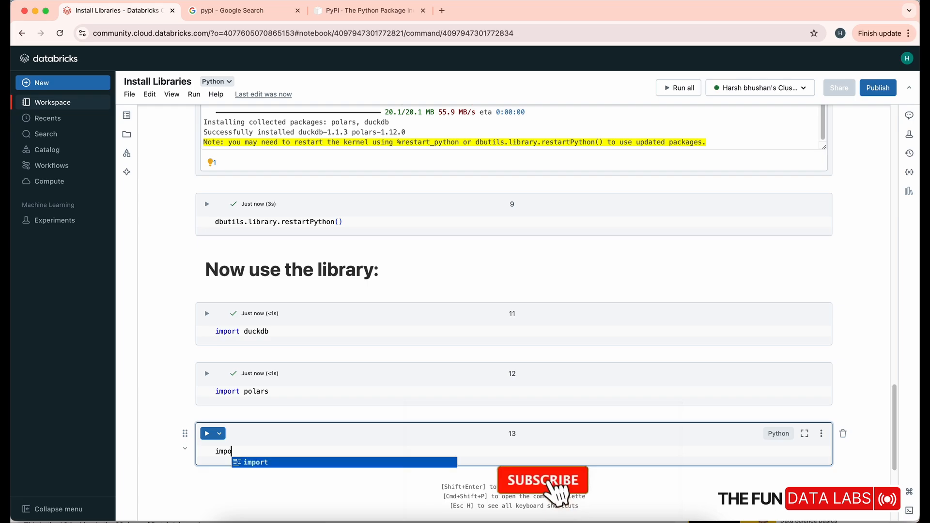
text(rt langc)
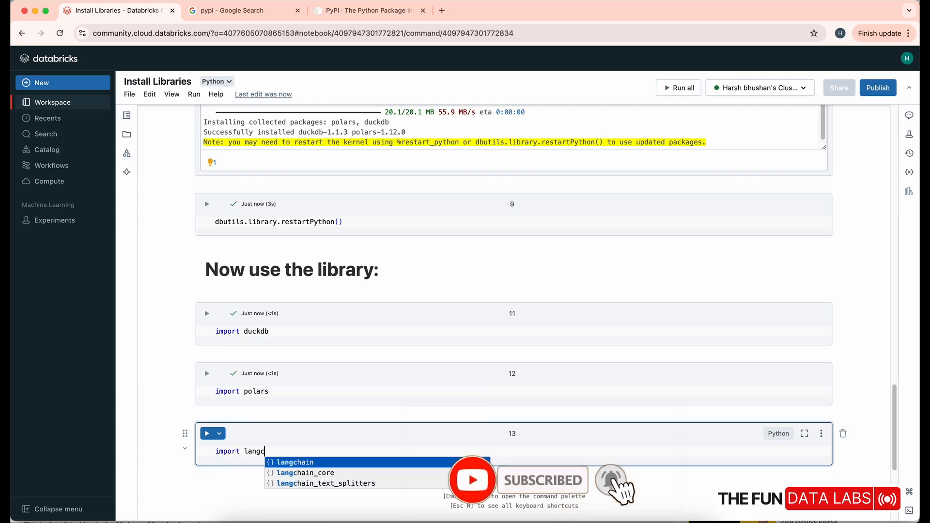
text(hain)
key(shift+Return)
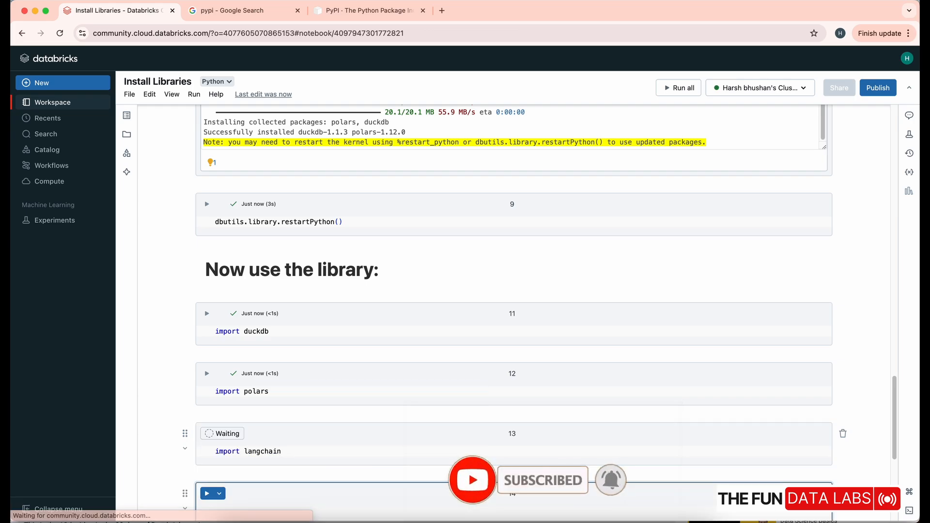
Create a new notebook and name it Test Installed Libraries
click(44, 83)
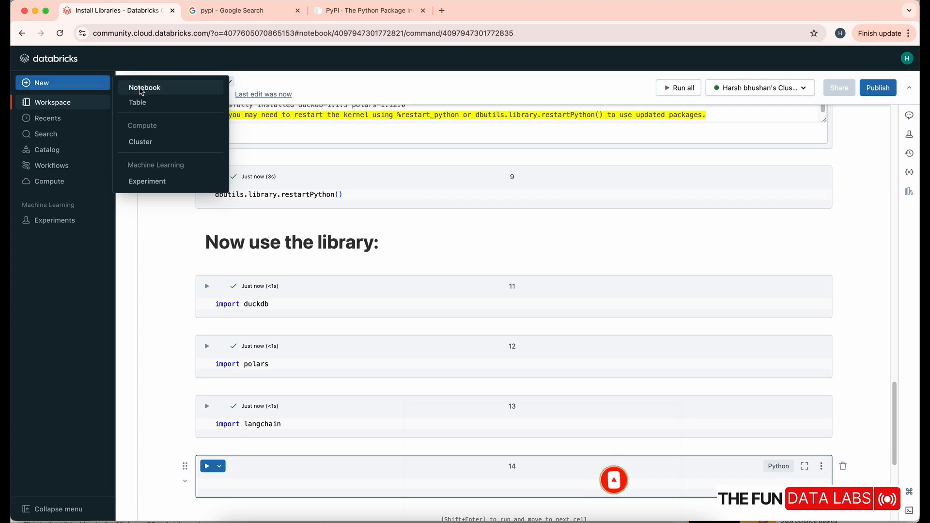
click(151, 90)
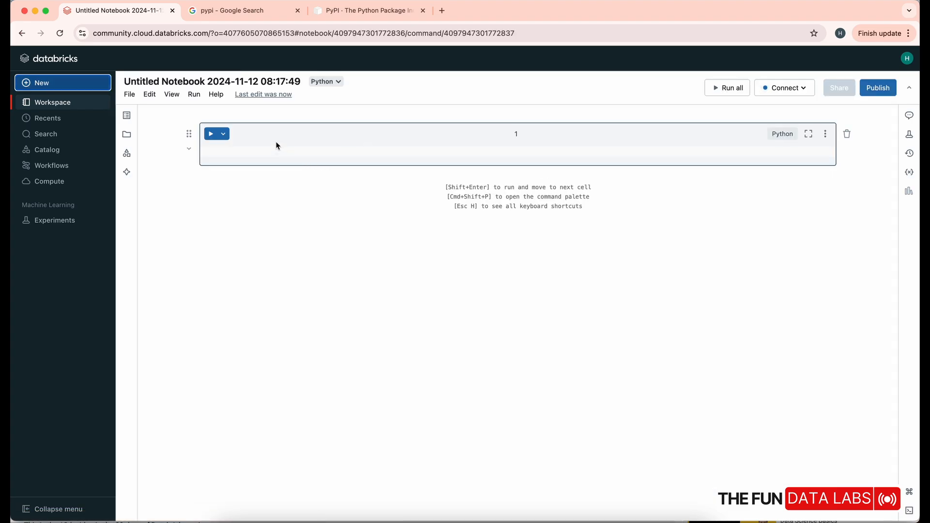
click(247, 83)
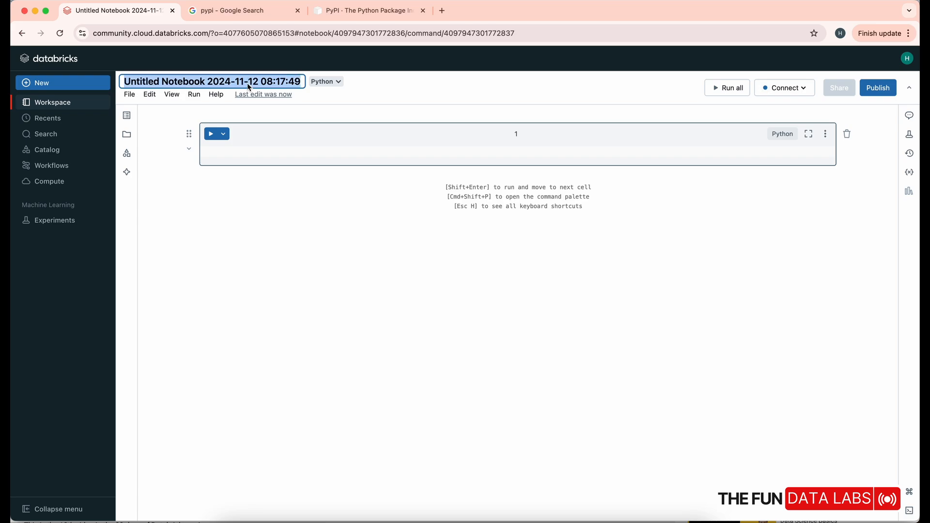
text(Test)
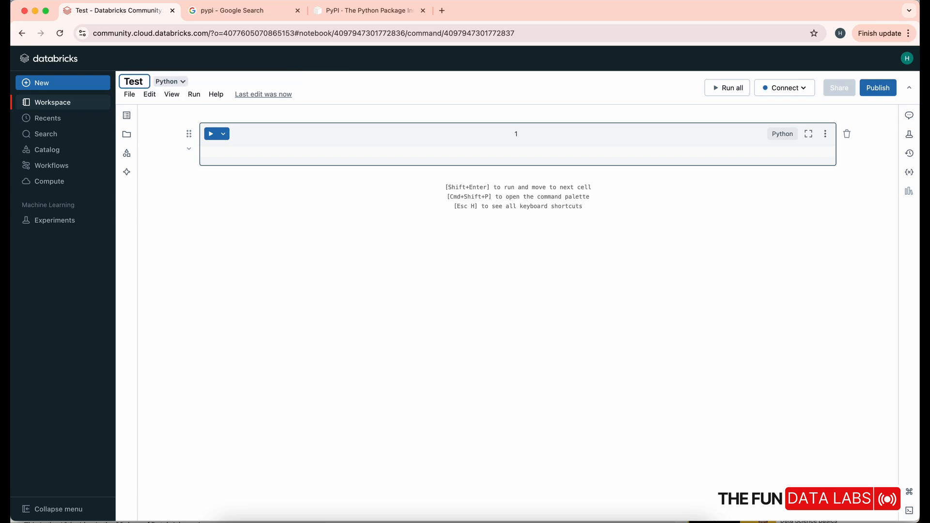
text( Install)
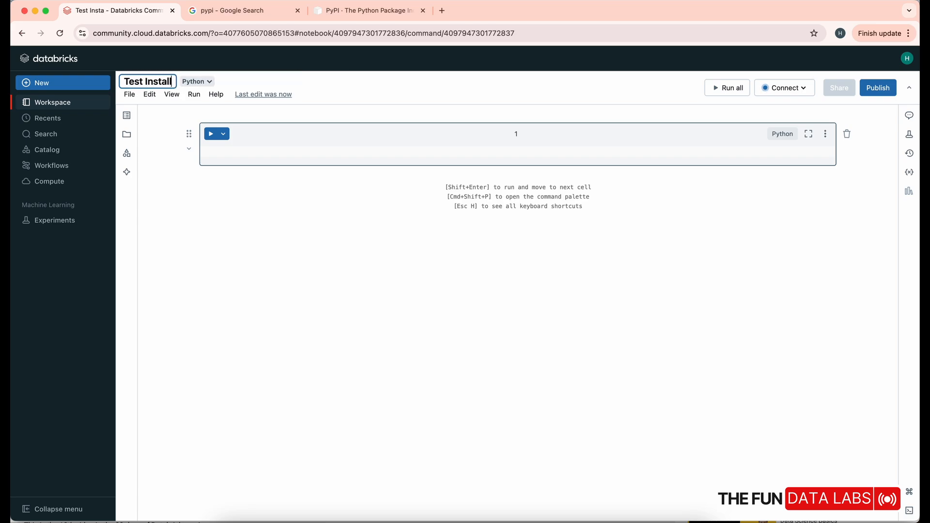
text(ed Lib)
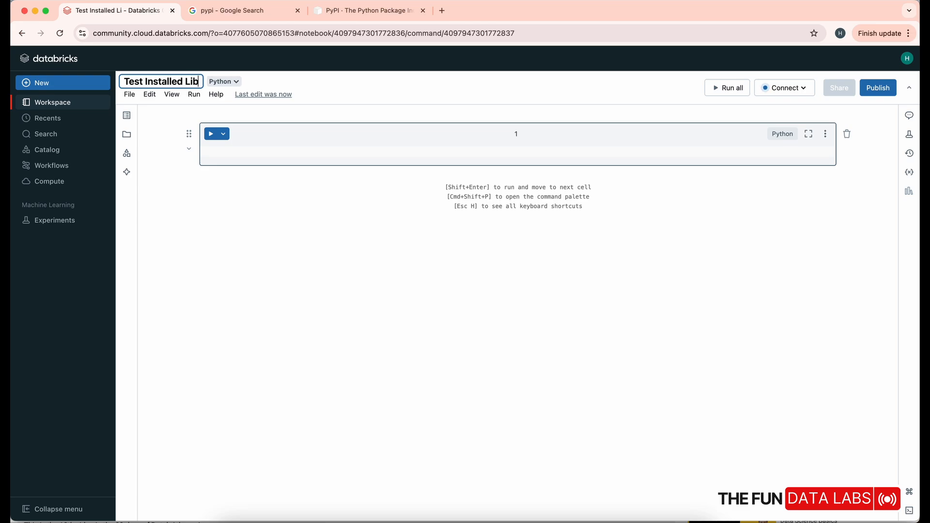
text(raries)
key(super+a)
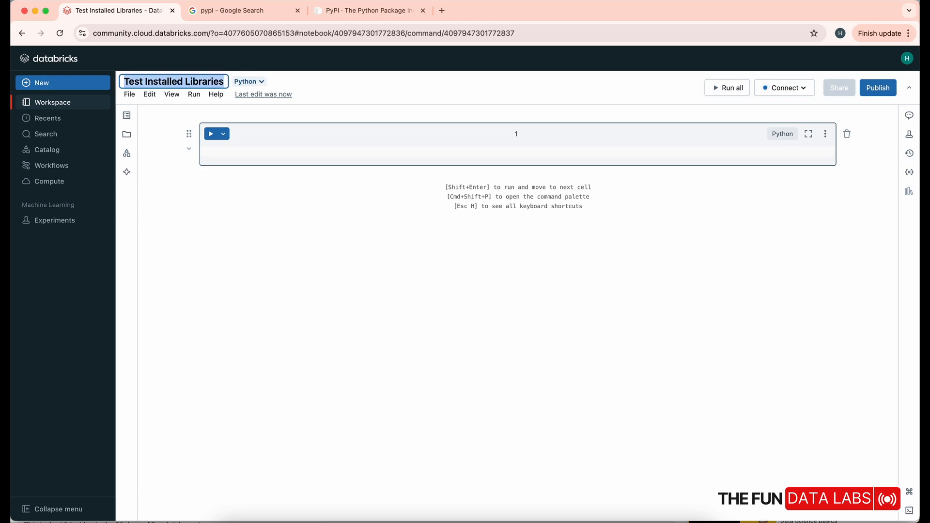
Enter import duckdb in the first cell of the Test Installed Libraries notebook and run it
click(252, 150)
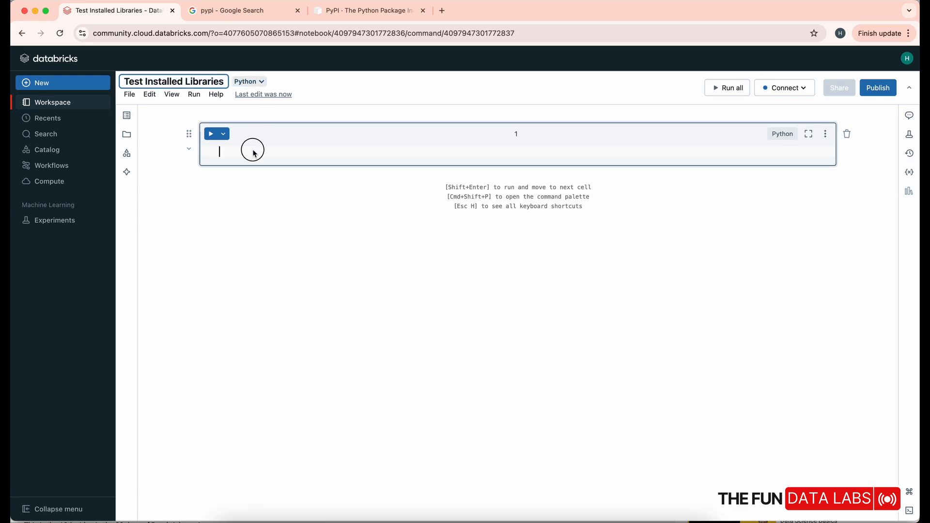
text(impor)
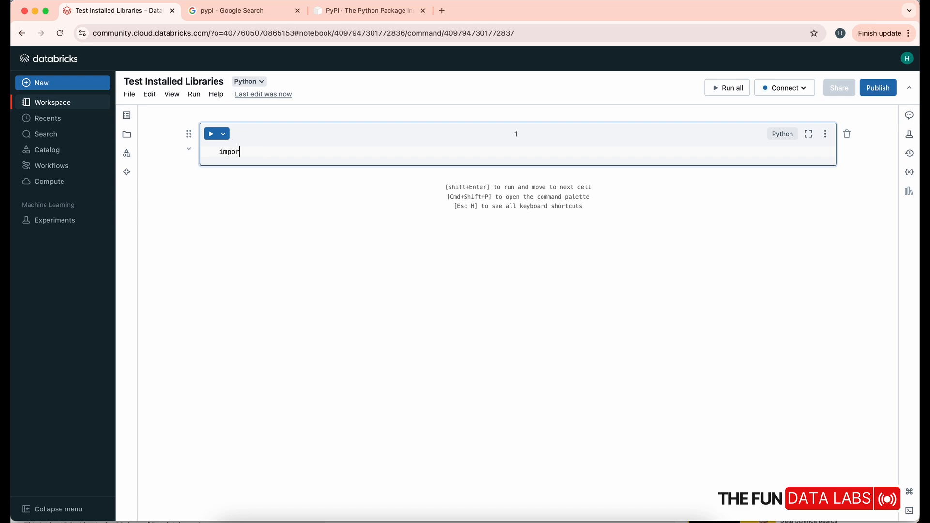
text(t duckdb)
key(shift+Return)
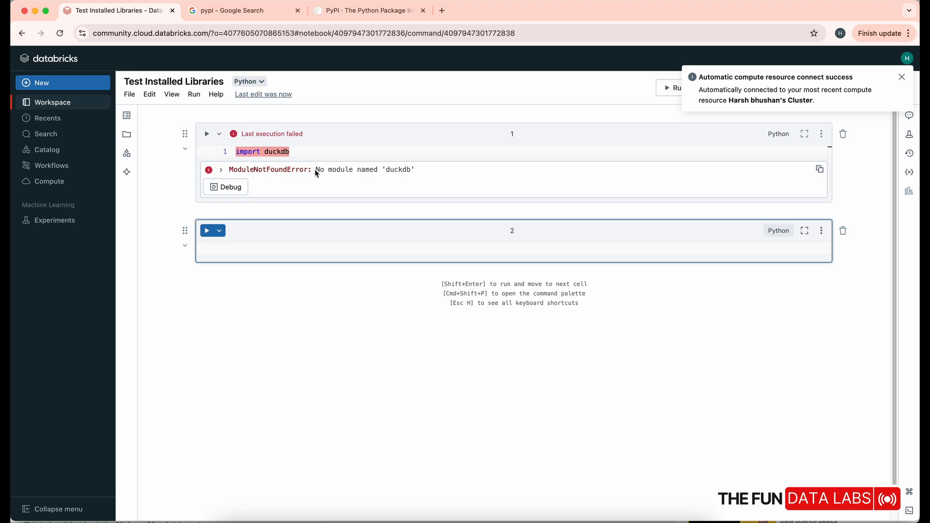
Examine the output of the duckdb import and the details of the compute resource attached to the notebook
drag(316, 171, 431, 172)
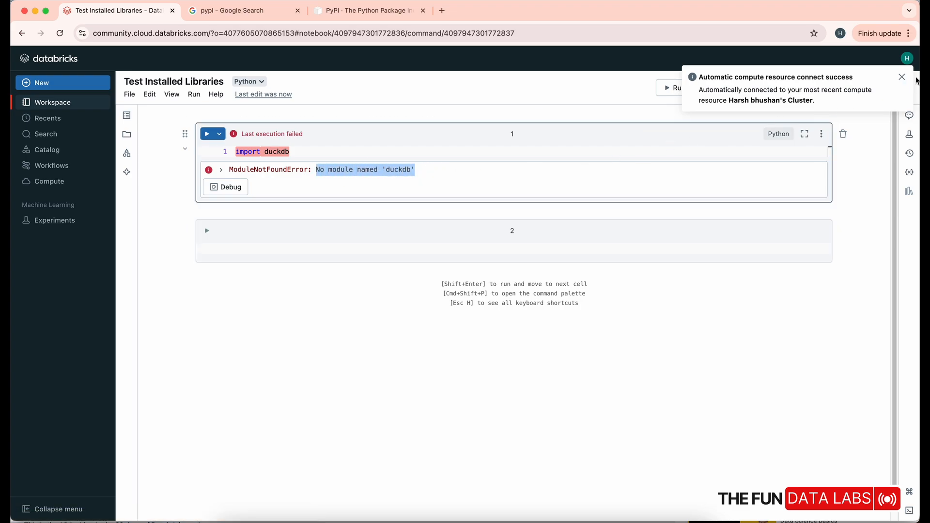
click(782, 88)
mouse_move(631, 136)
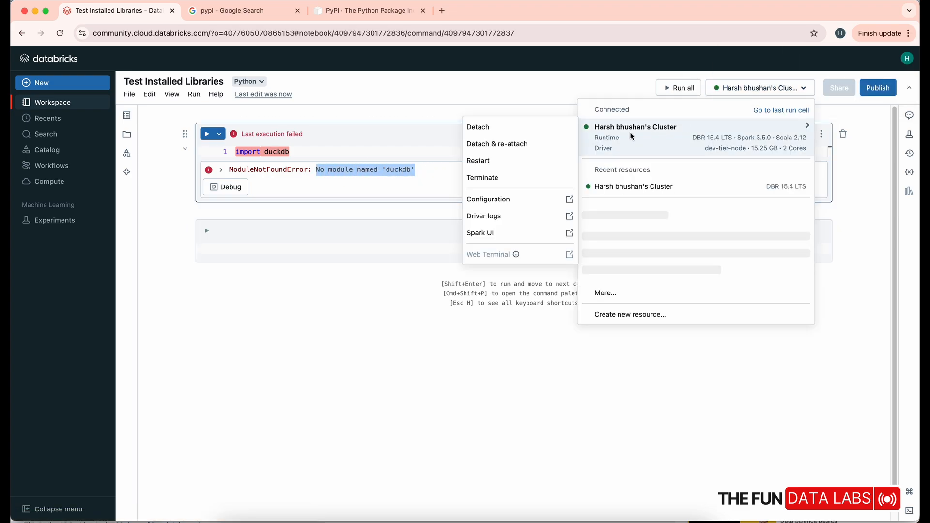
click(346, 173)
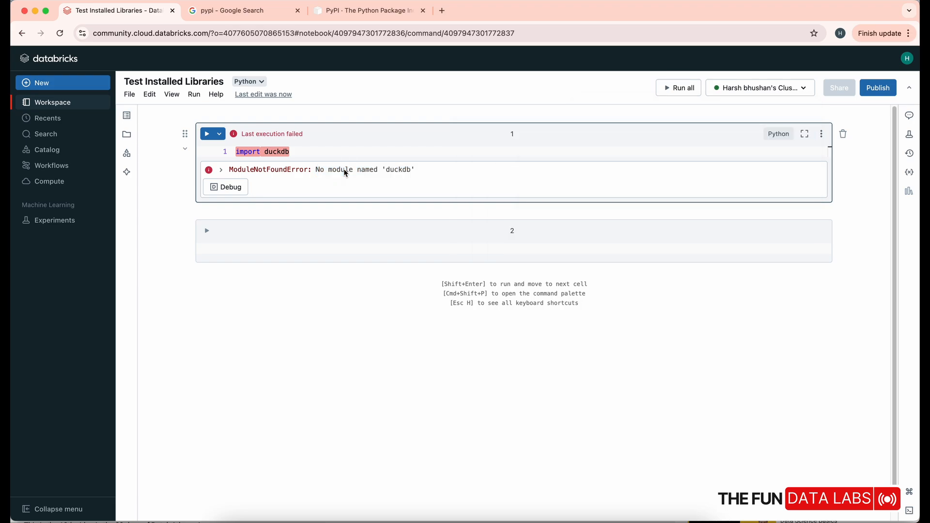
Enter import polars in the second cell of the Test Installed Libraries notebook and run it
click(257, 244)
text(i)
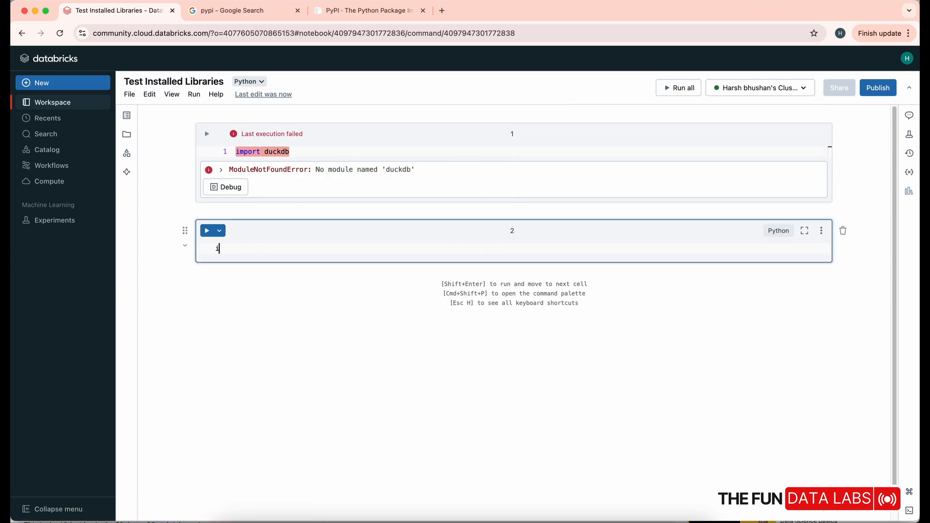
text(mport polars)
key(shift+Return)
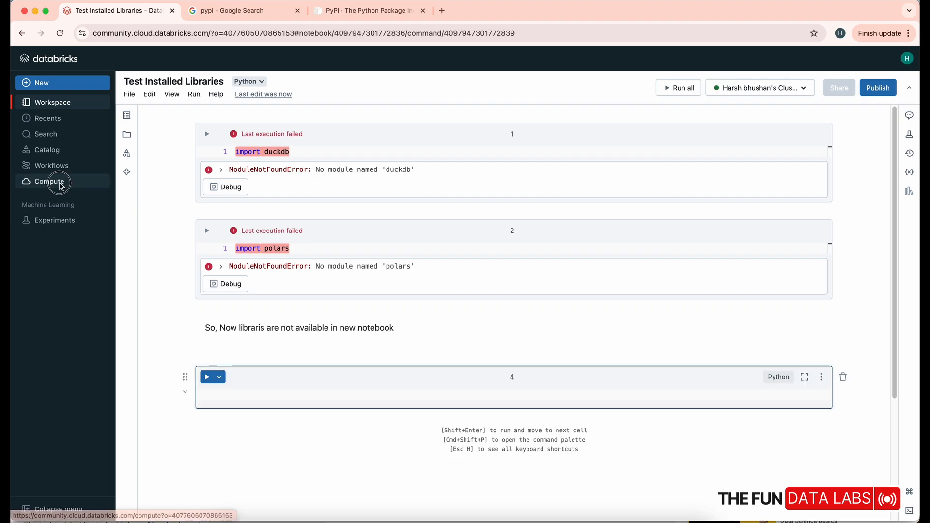
Open the running cluster's libraries from the Compute page and install the duckdb package with PyPI as the source
click(58, 181)
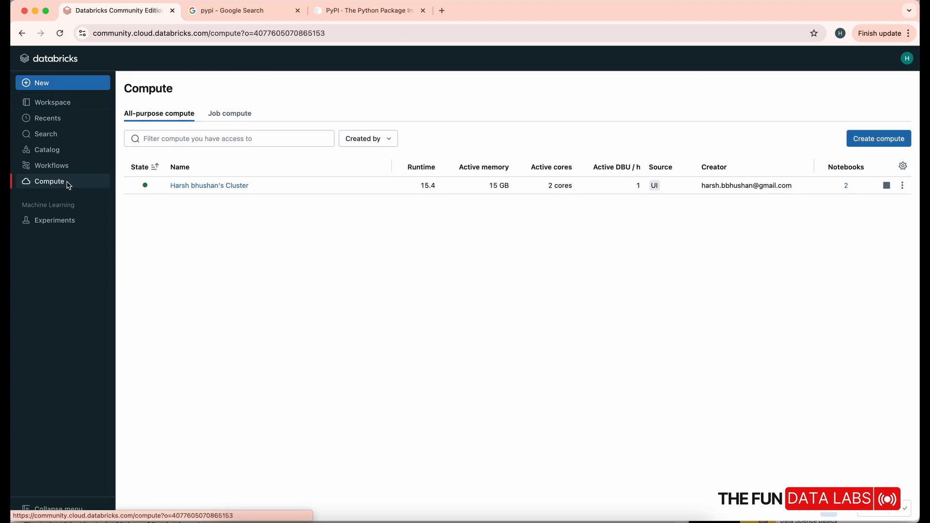
click(213, 186)
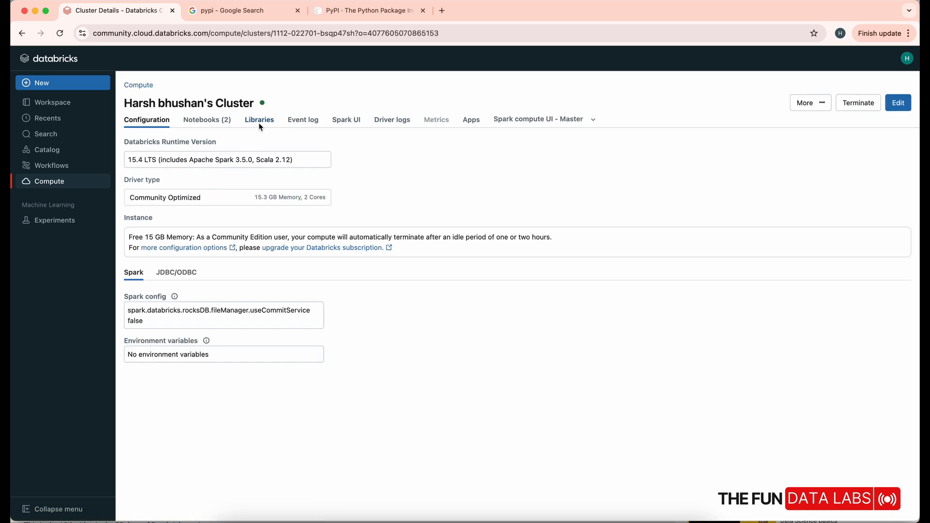
click(260, 120)
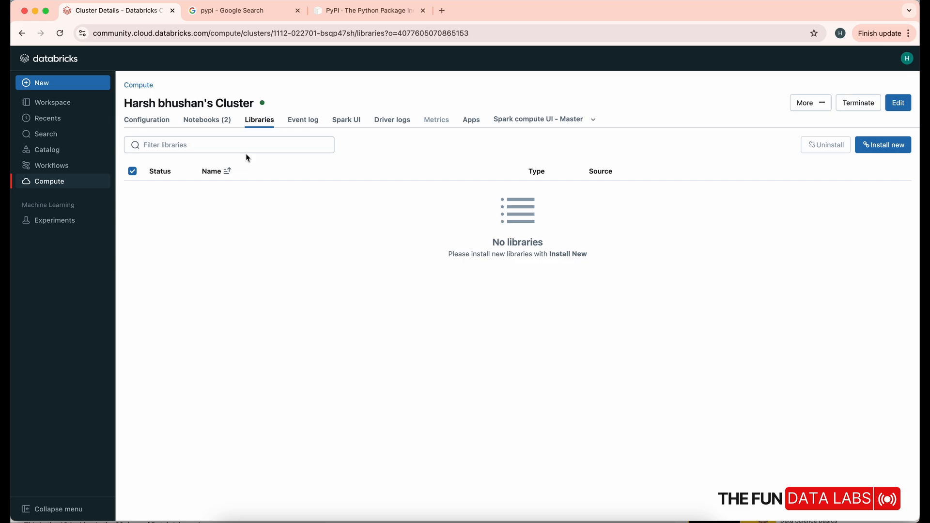
click(895, 149)
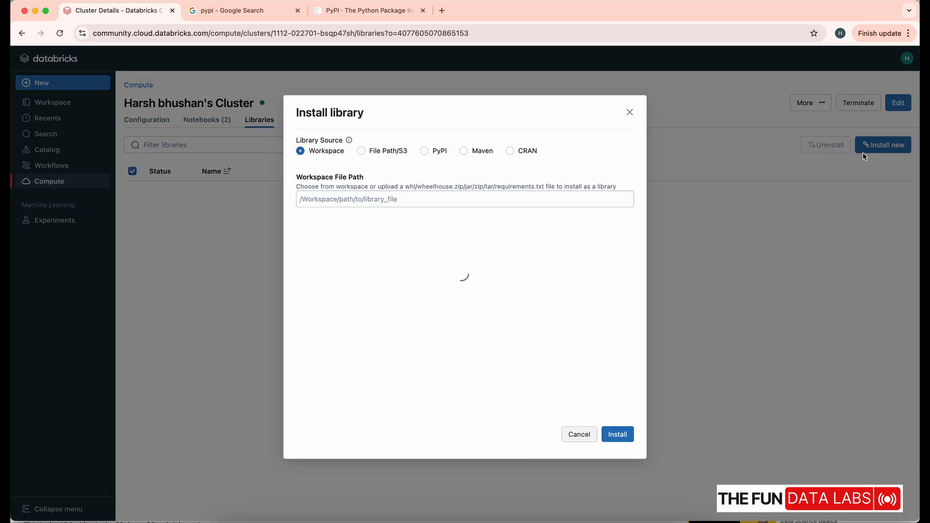
click(429, 150)
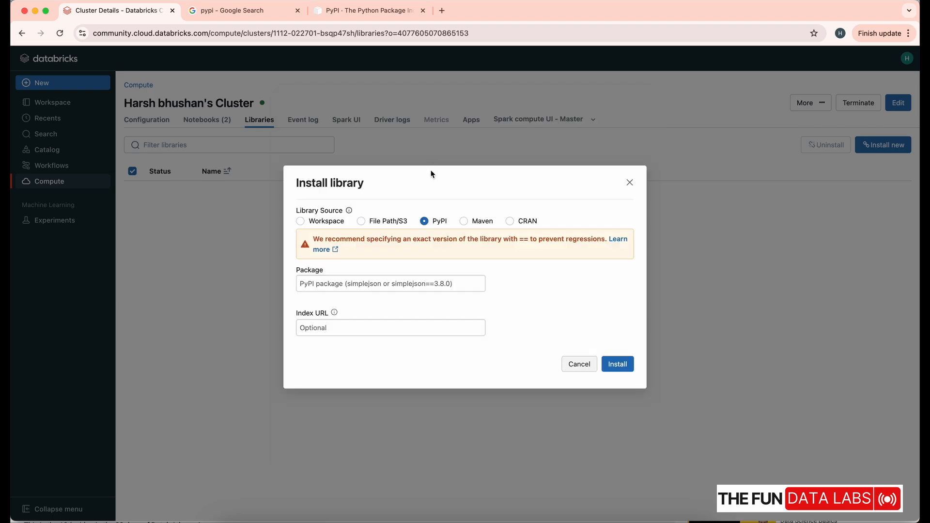
text(du)
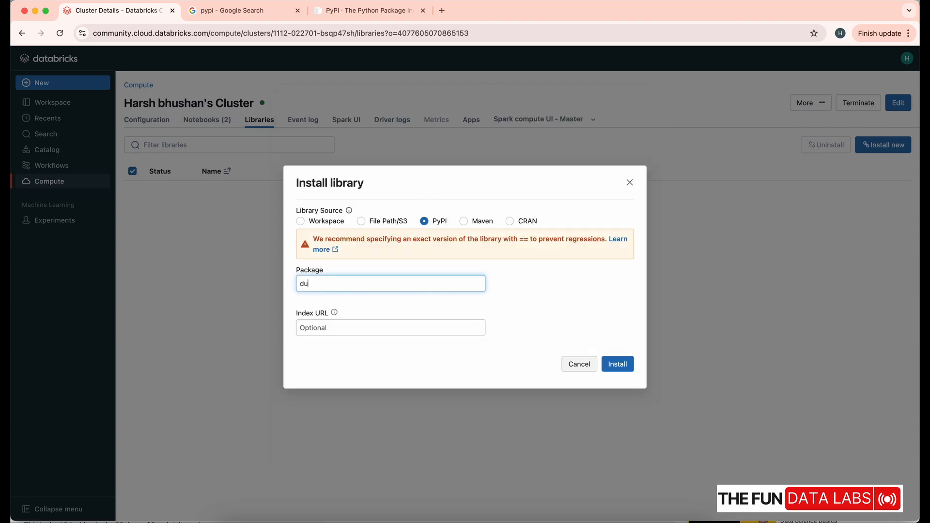
text(ckdb)
click(611, 368)
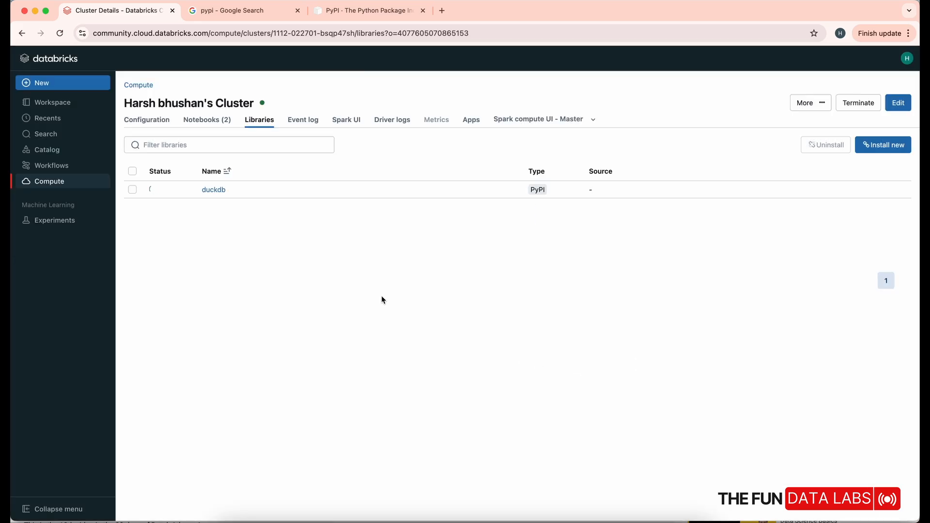
Install the polars package on the same cluster, using PyPI as the library source
click(887, 145)
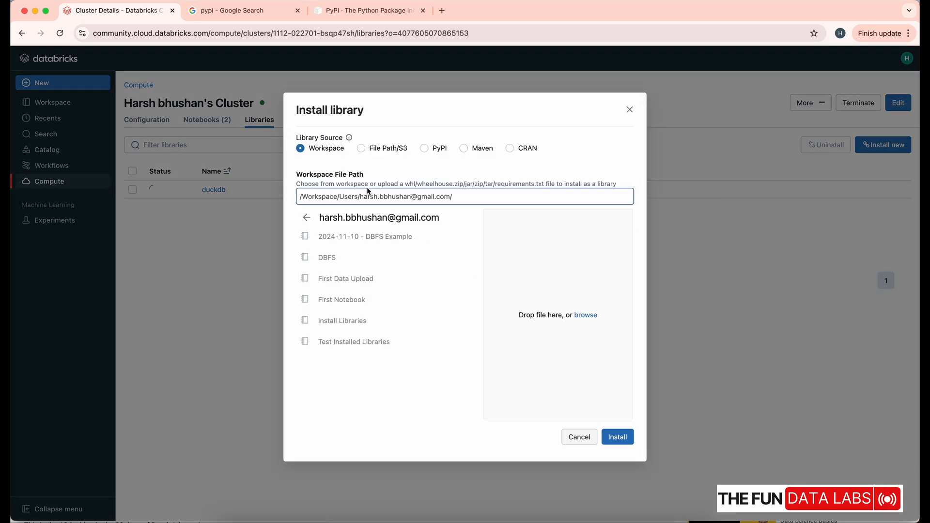
click(424, 149)
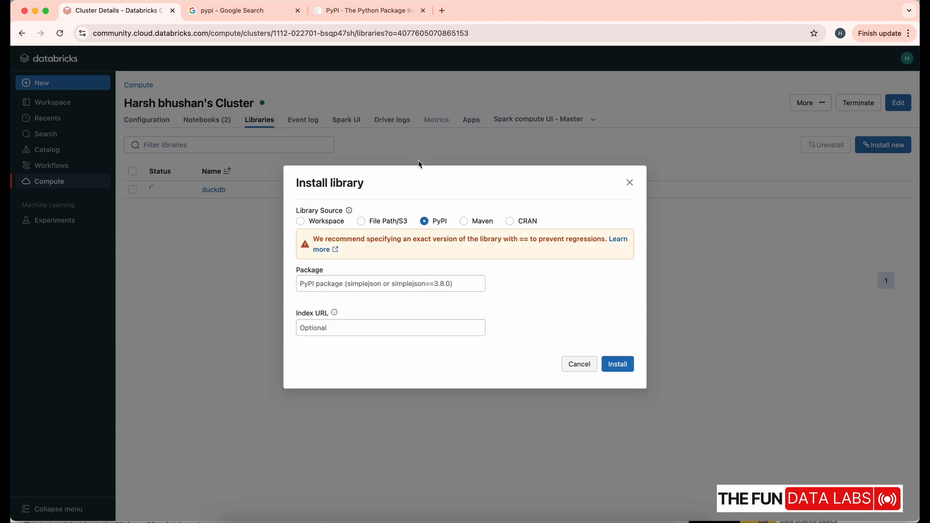
click(343, 285)
text(polars)
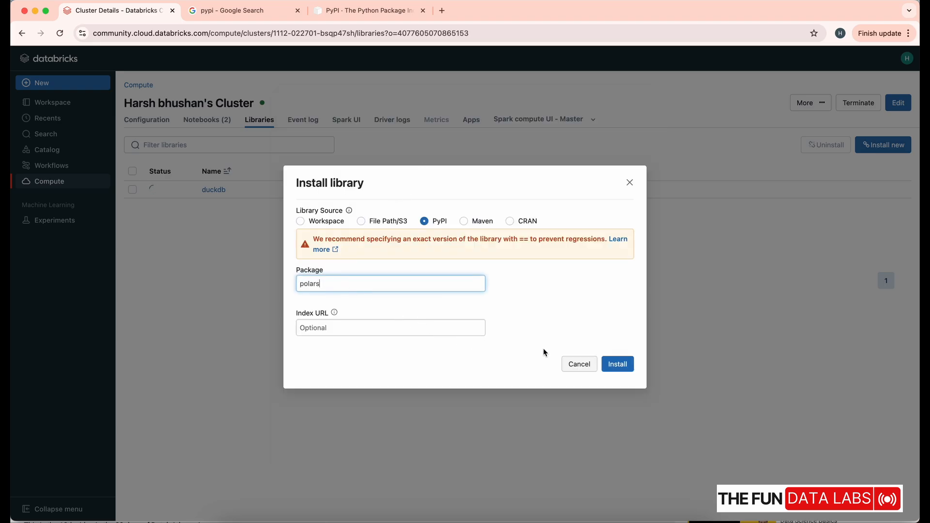
click(624, 370)
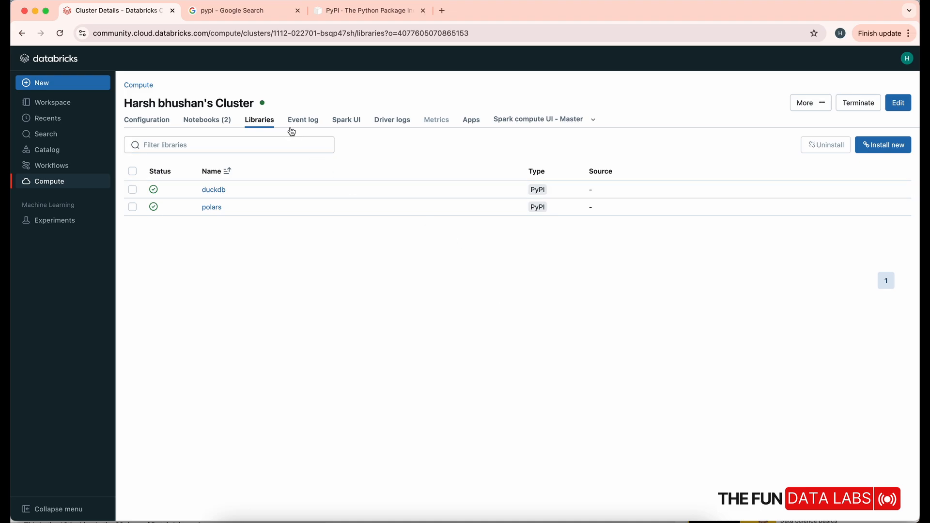
Reopen the Test Installed Libraries notebook and rerun its import duckdb and import polars cells
click(69, 62)
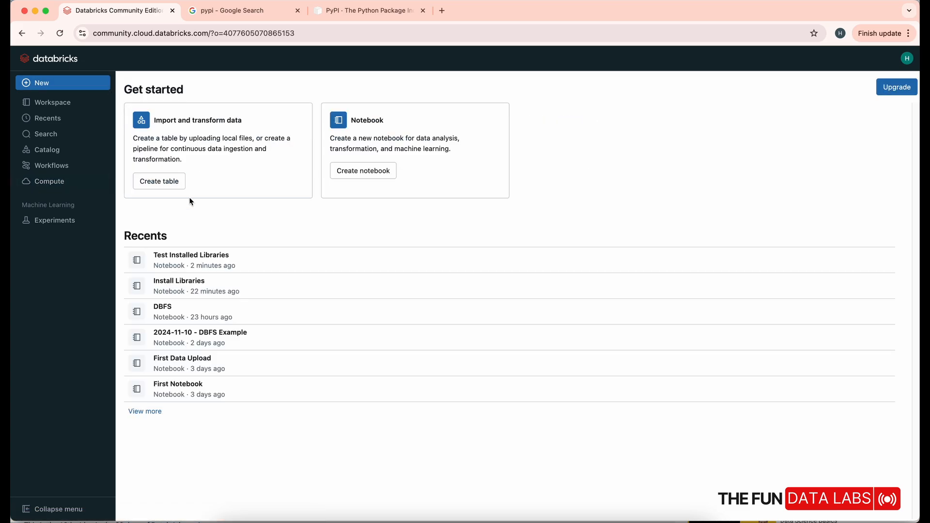
click(204, 258)
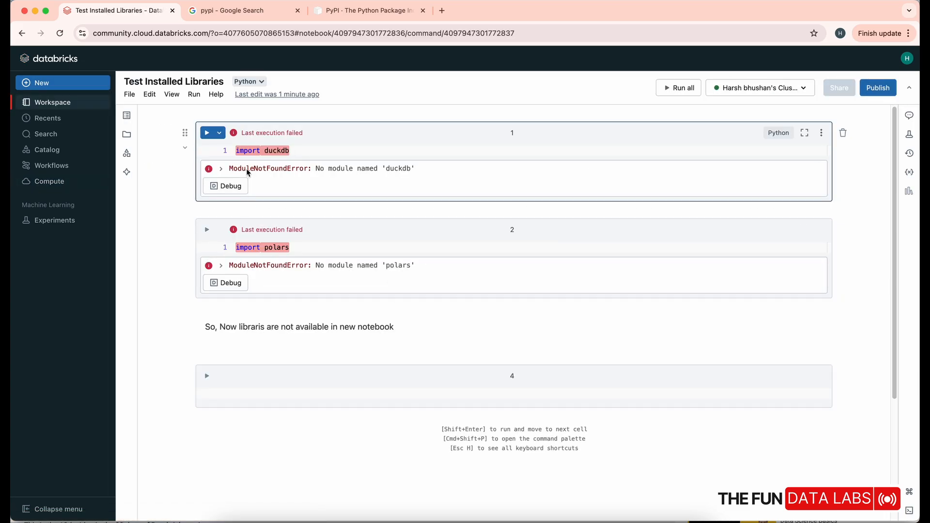
key(super+Return)
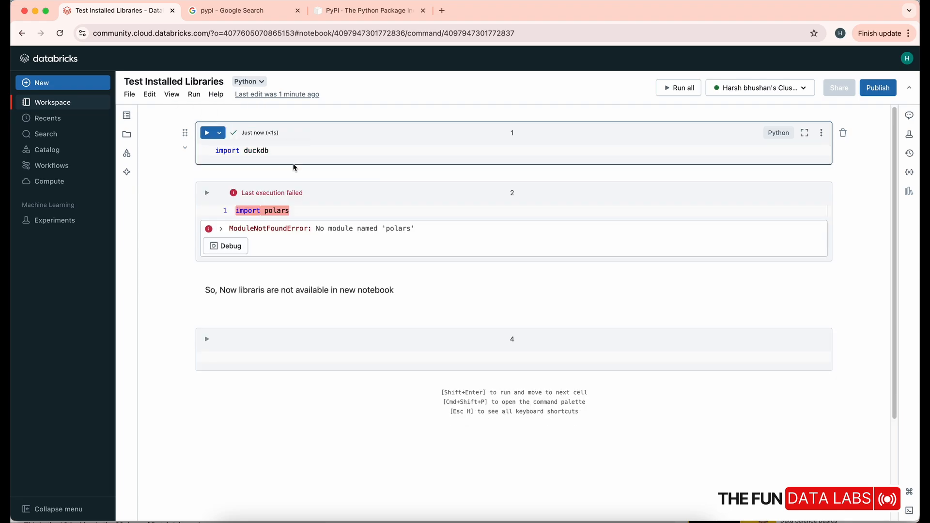
click(207, 192)
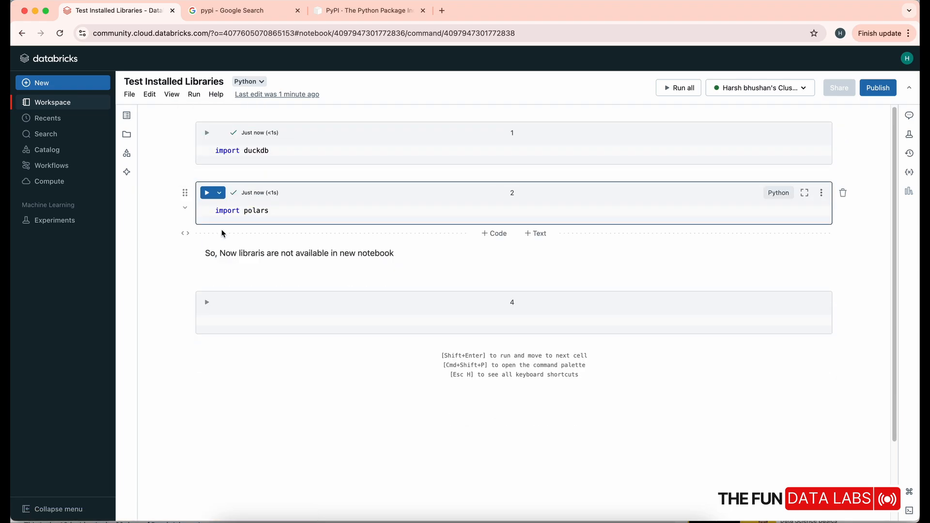
click(243, 323)
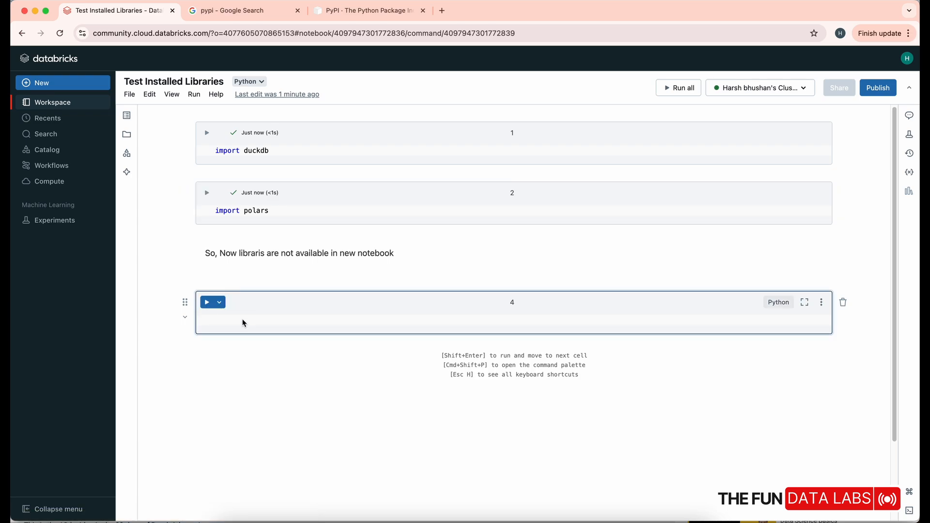